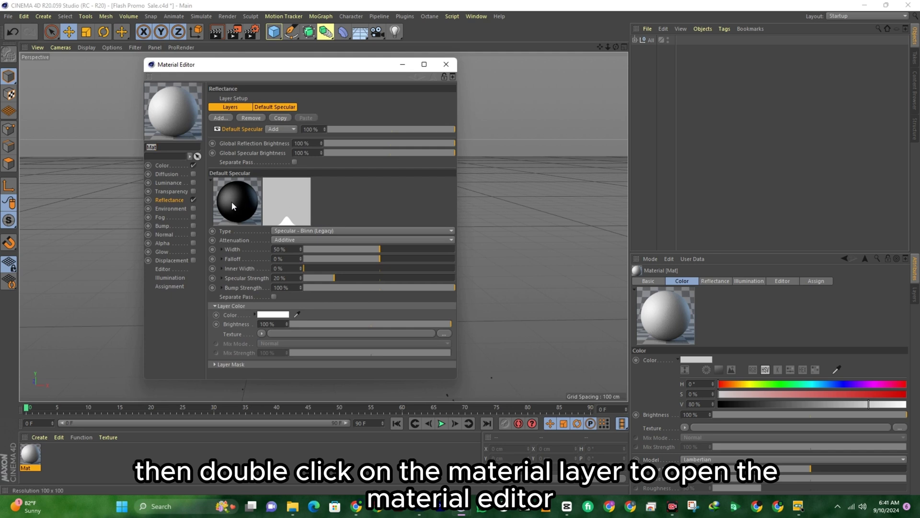
# Enter FF0000 as the Mat material's Color hex value, making it pure red.
pyautogui.click(190, 200)
pyautogui.click(193, 200)
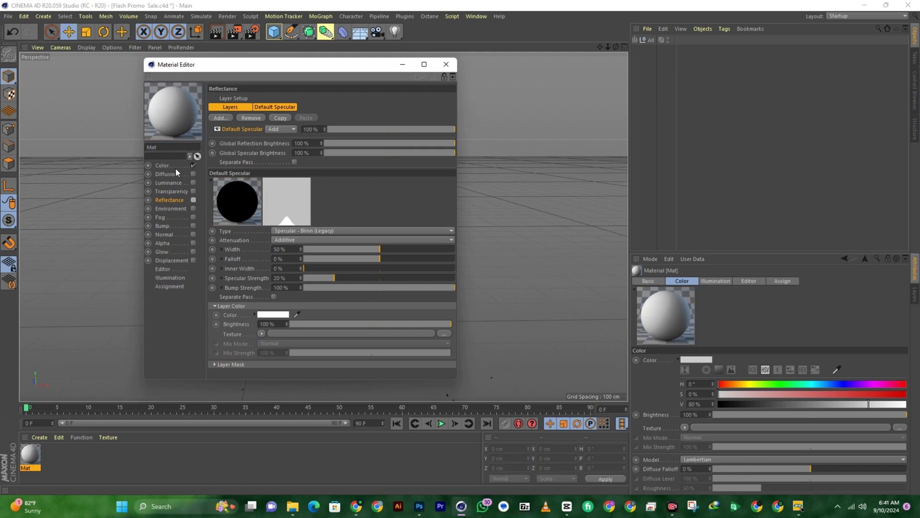
pyautogui.click(177, 168)
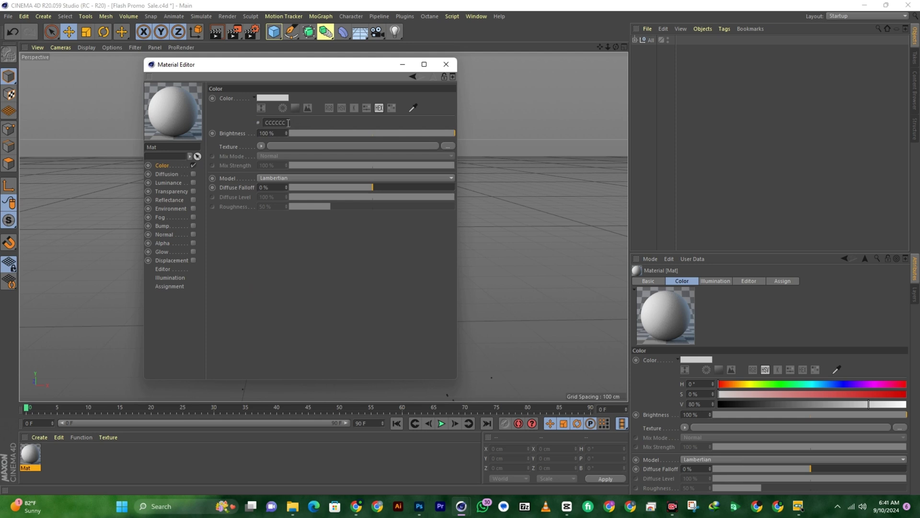
pyautogui.moveTo(289, 123); pyautogui.dragTo(250, 118)
pyautogui.click(267, 133)
pyautogui.write('FF0000')
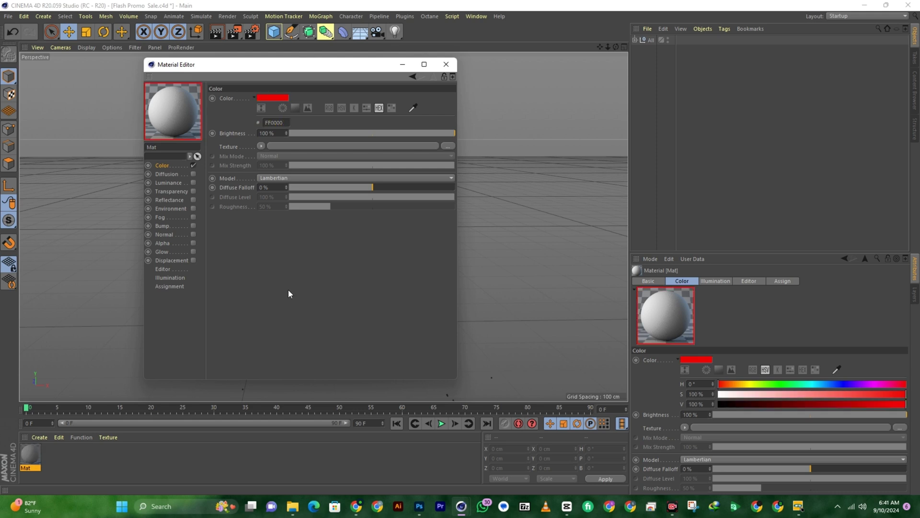
pyautogui.click(174, 200)
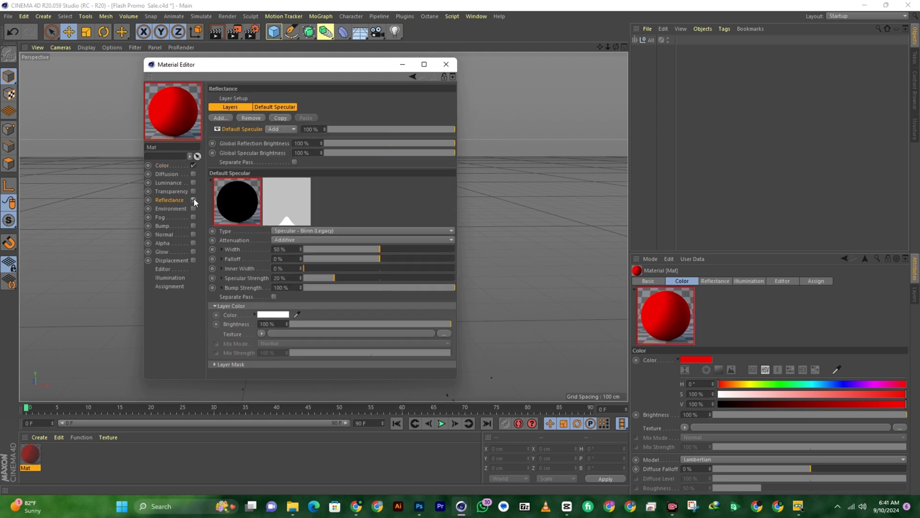
# Switch Mat's reflection layer to Reflection (Legacy) with 10% roughness.
pyautogui.click(294, 228)
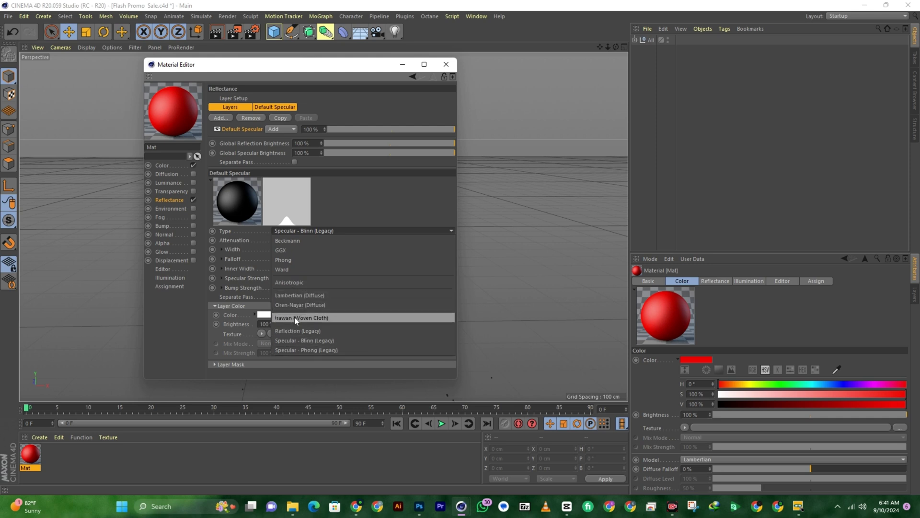
pyautogui.click(294, 330)
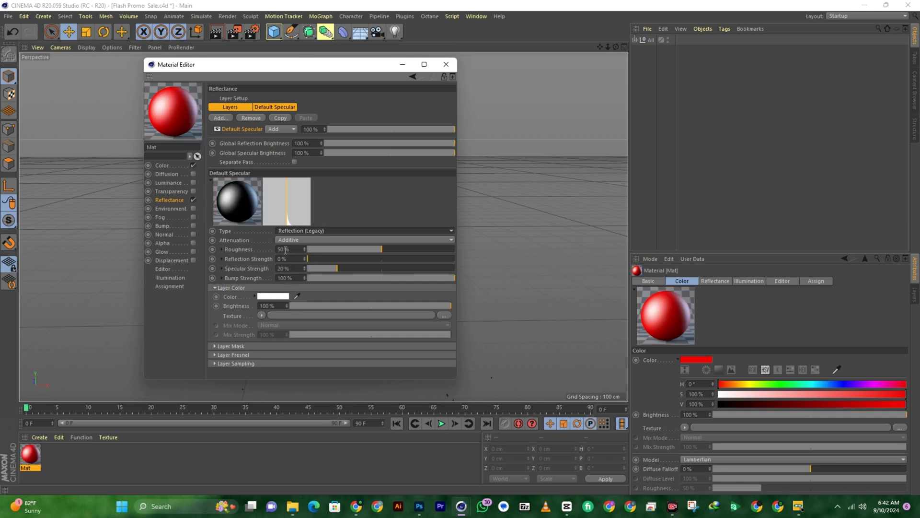
pyautogui.moveTo(285, 250); pyautogui.dragTo(266, 250)
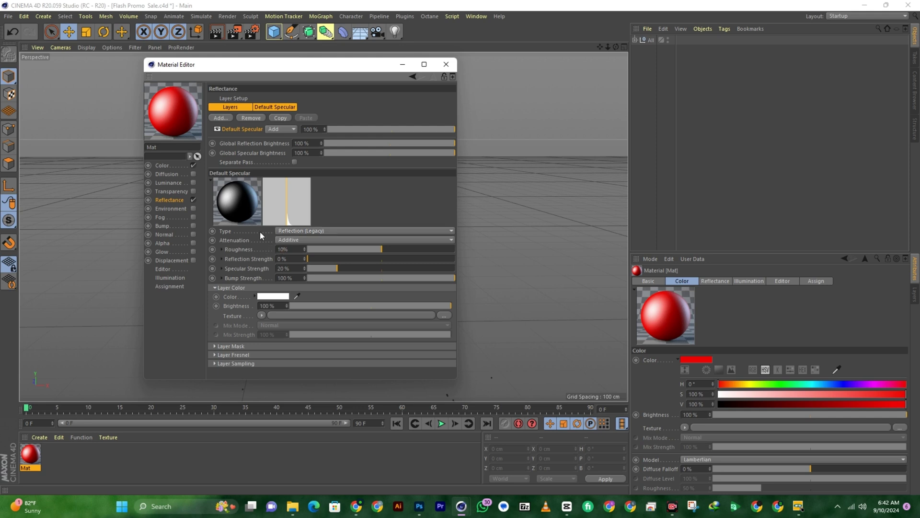
pyautogui.write('10')
pyautogui.press('Return')
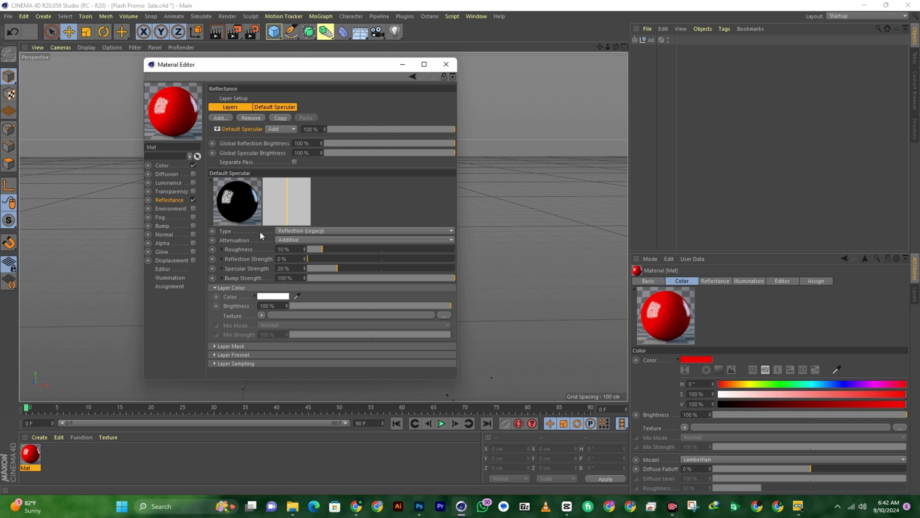
# Load Fresnel as the layer colour texture, set roughness 0% and reflection strength 50%.
pyautogui.click(261, 315)
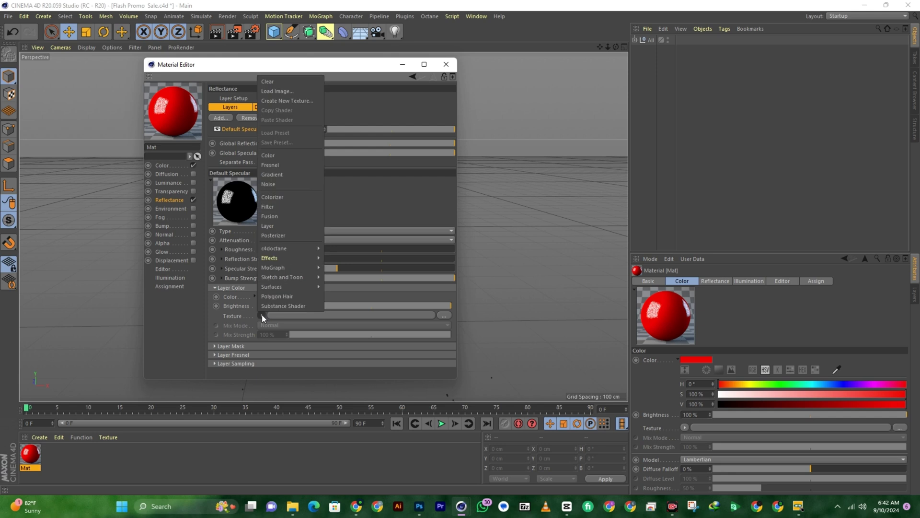
pyautogui.click(280, 167)
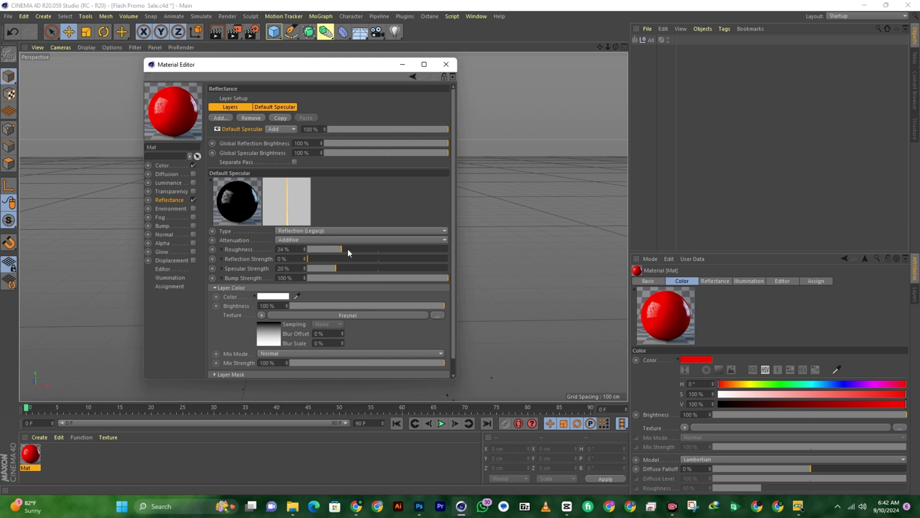
pyautogui.moveTo(350, 248); pyautogui.dragTo(278, 242)
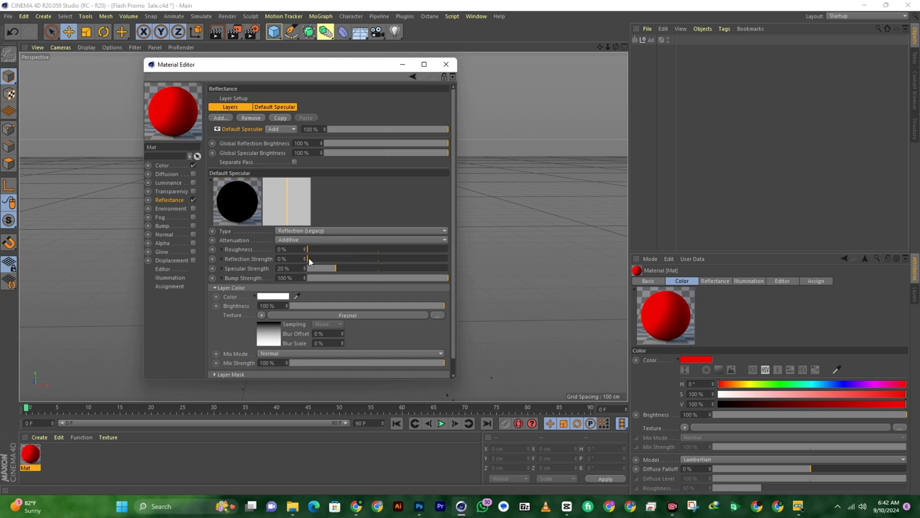
pyautogui.moveTo(308, 258); pyautogui.dragTo(360, 258)
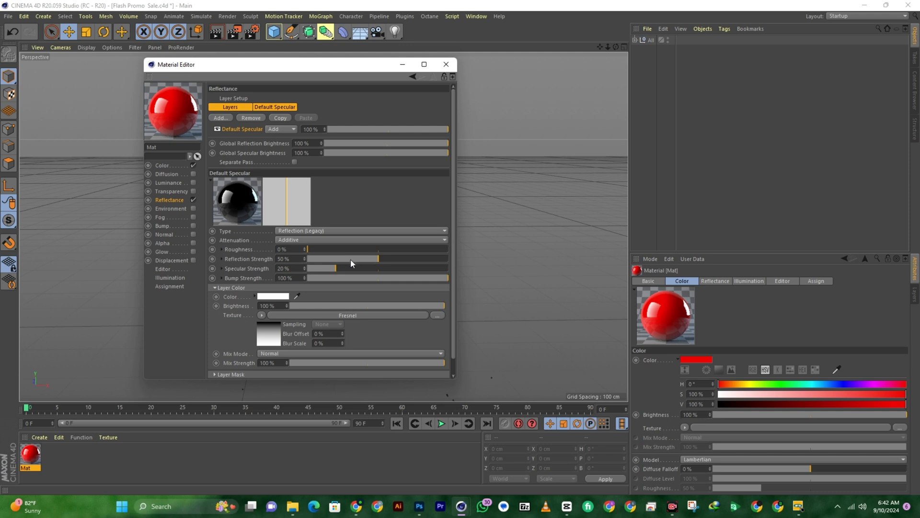
pyautogui.click(446, 65)
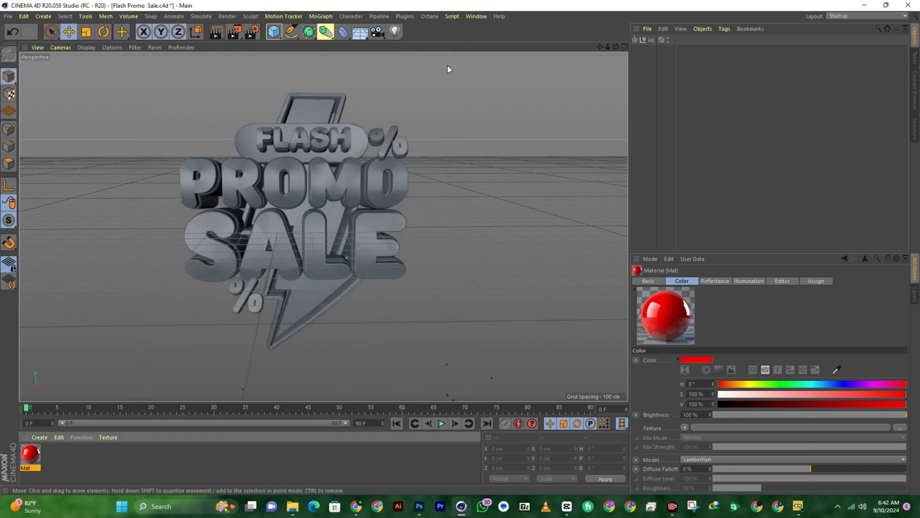
# Create a new material, Mat.1, and set its Color hex to FFB700.
pyautogui.click(85, 458)
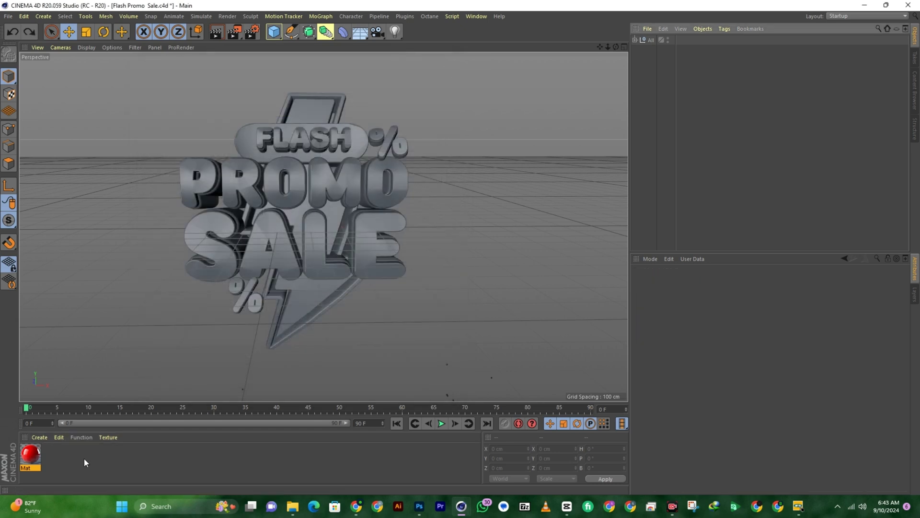
pyautogui.click(40, 437)
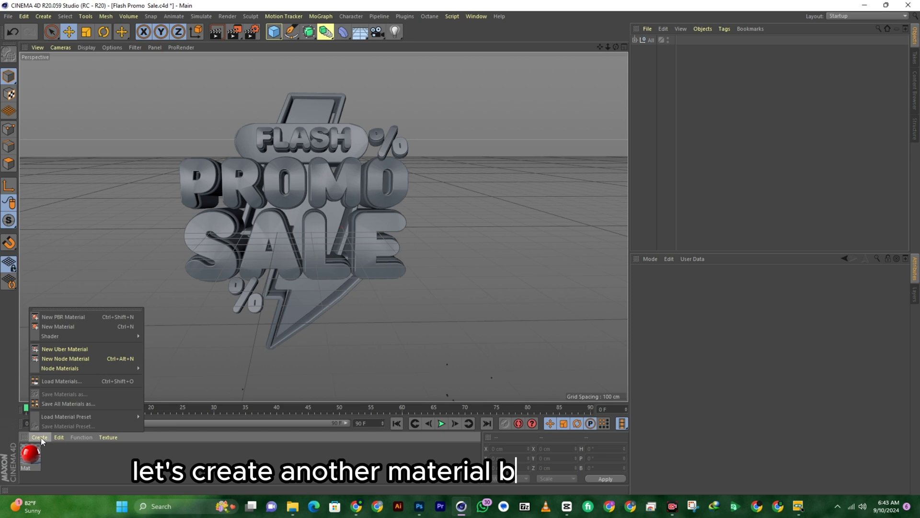
pyautogui.click(58, 327)
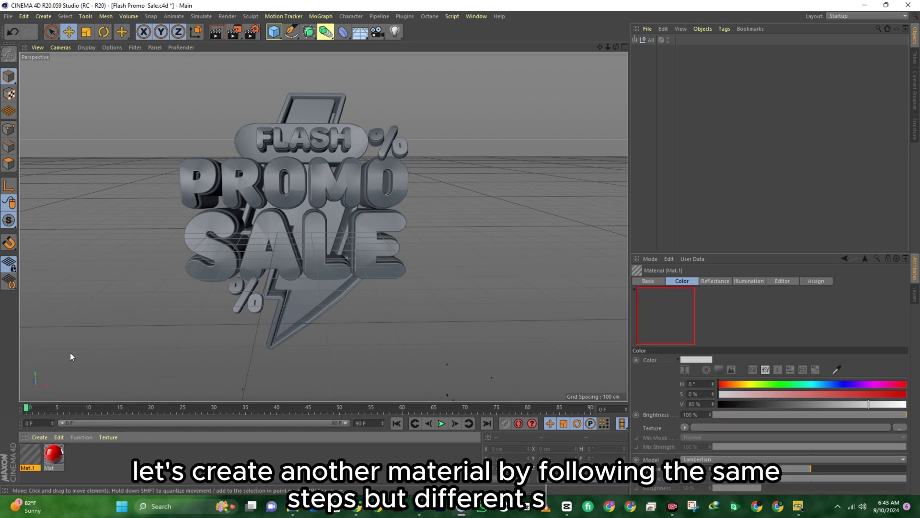
pyautogui.doubleClick(27, 460)
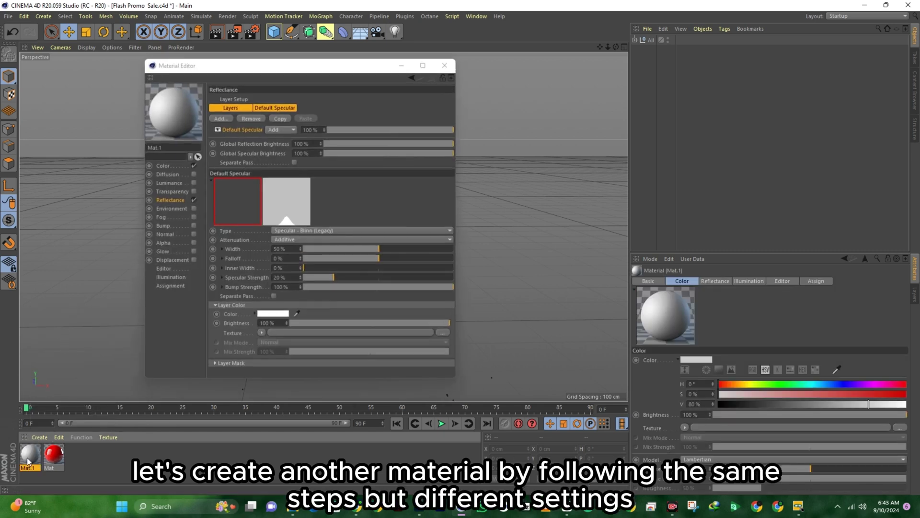
pyautogui.click(181, 165)
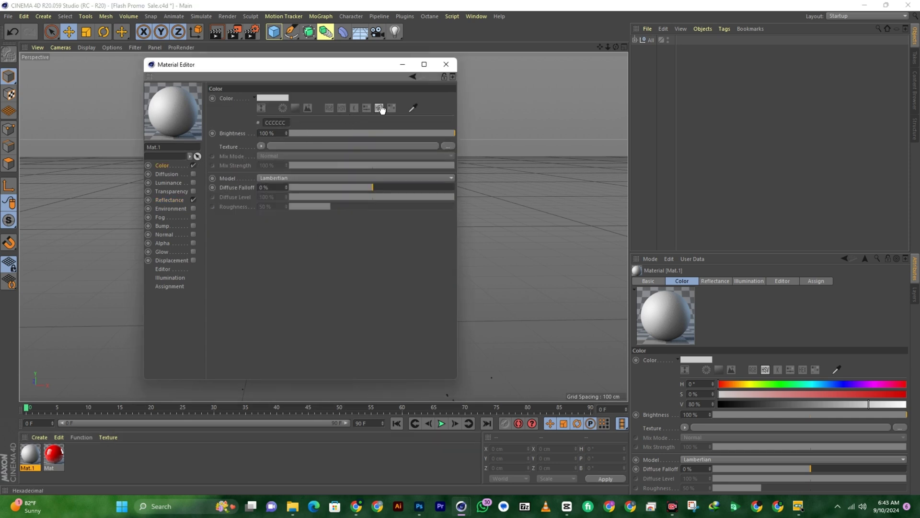
pyautogui.moveTo(289, 123); pyautogui.dragTo(257, 122)
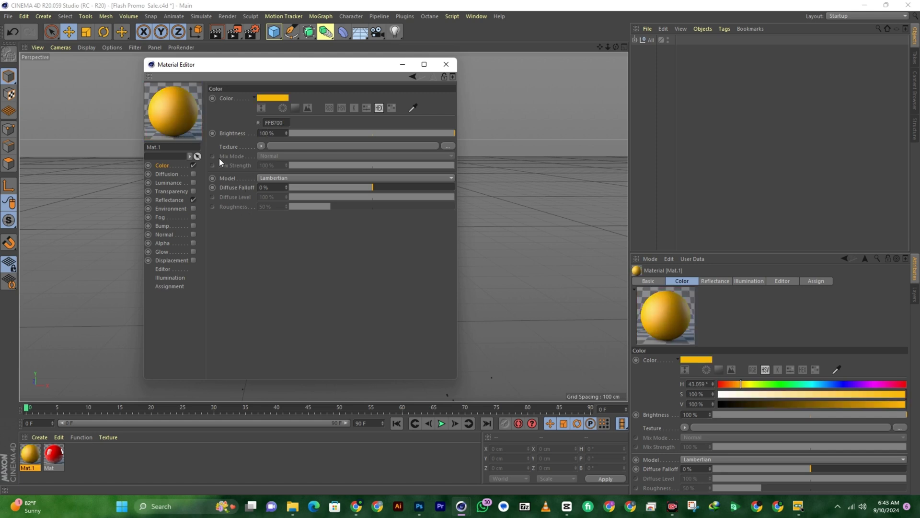
# Give Mat.1's Default Specular a 27% width and 100% specular strength.
pyautogui.click(174, 199)
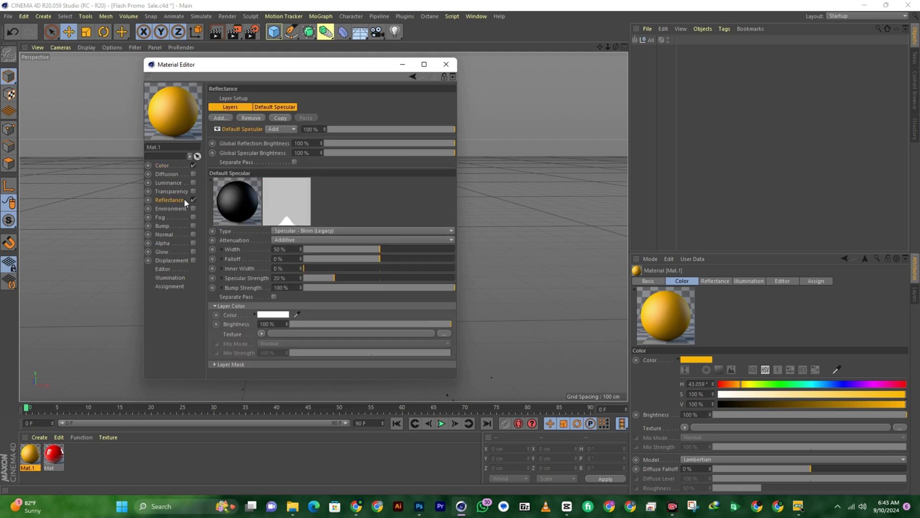
pyautogui.click(280, 249)
pyautogui.press('Return')
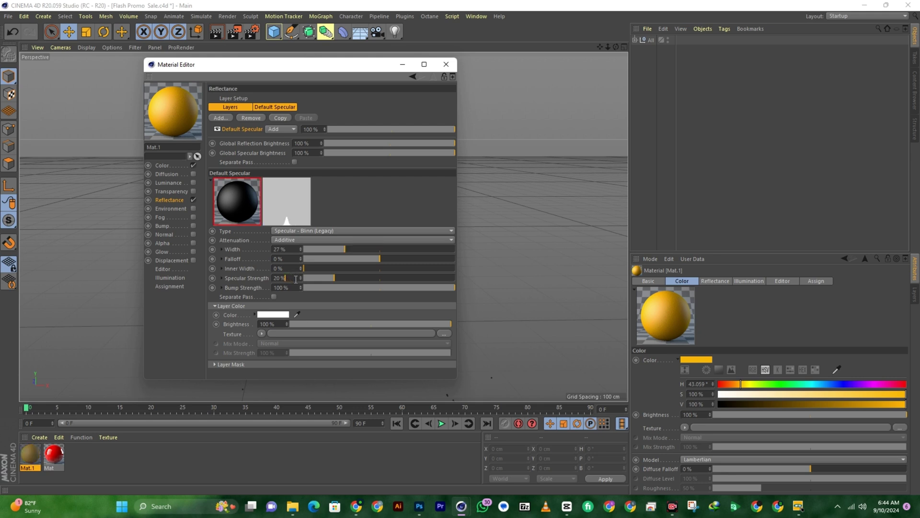
pyautogui.click(287, 277)
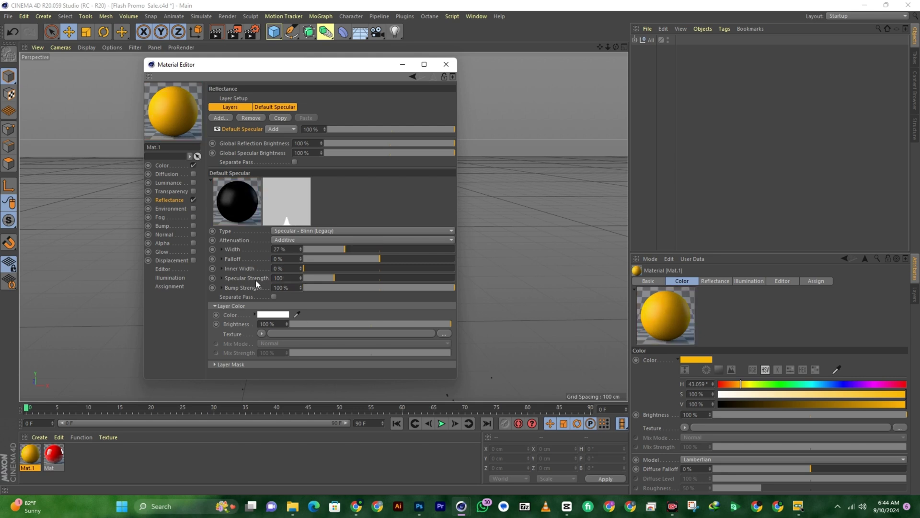
pyautogui.press('Return')
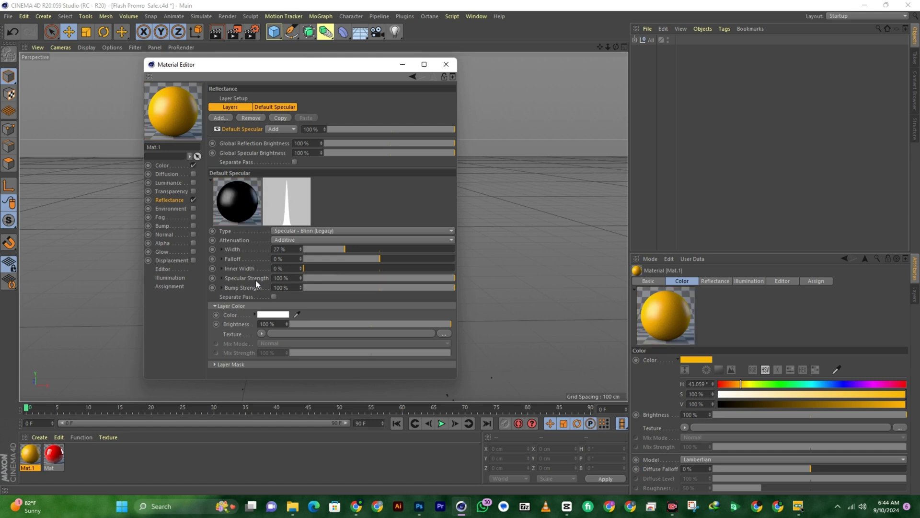
# Enable Mat.1's Luminance channel with the colour FFB700.
pyautogui.click(168, 183)
pyautogui.click(193, 182)
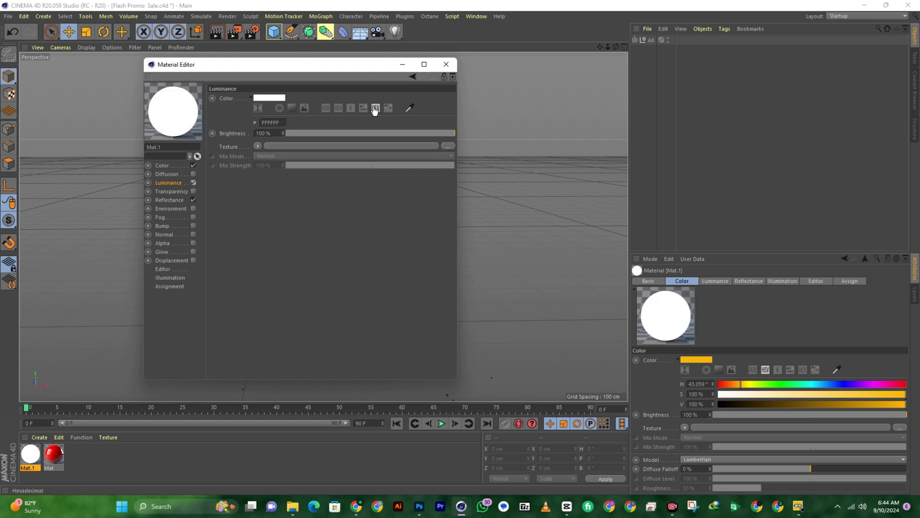
pyautogui.moveTo(280, 123); pyautogui.dragTo(258, 121)
pyautogui.write('FF')
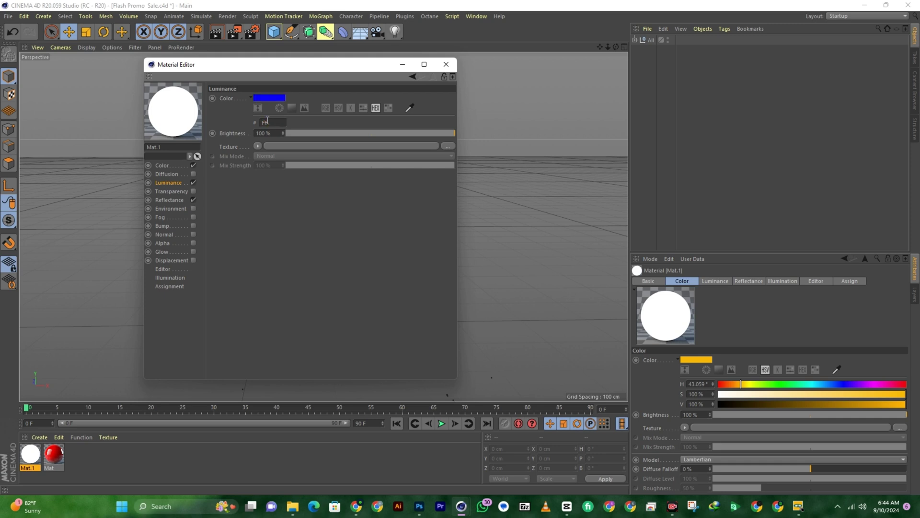
pyautogui.write('B700')
pyautogui.press('Return')
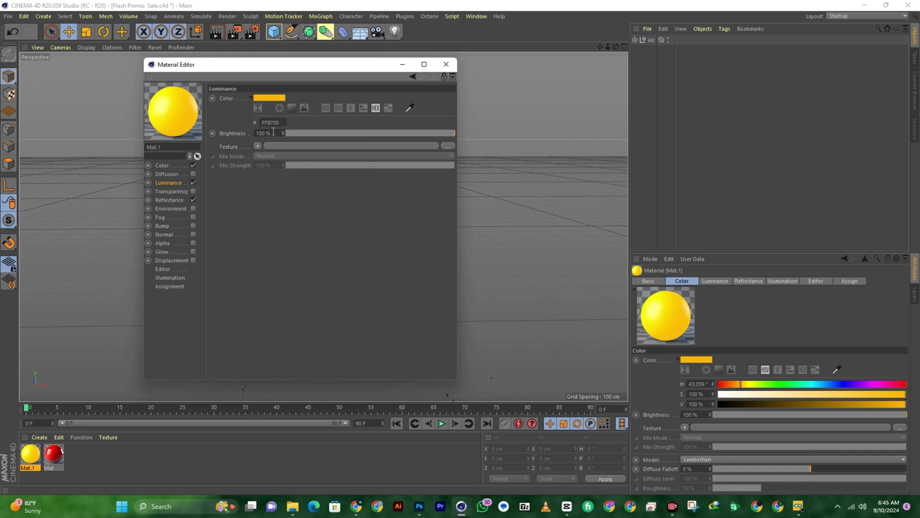
# Lower the luminance brightness to 40% and close the Material Editor.
pyautogui.moveTo(271, 133); pyautogui.dragTo(241, 130)
pyautogui.write('30')
pyautogui.press('Return')
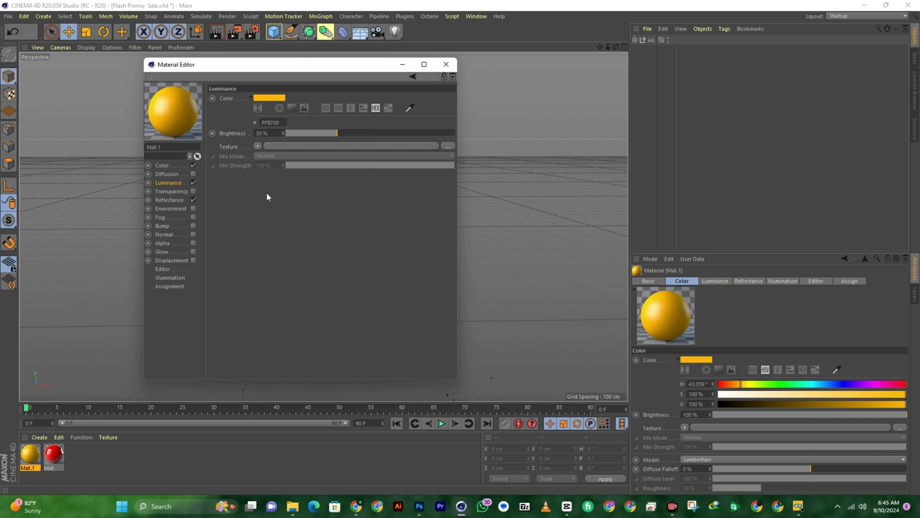
pyautogui.click(446, 64)
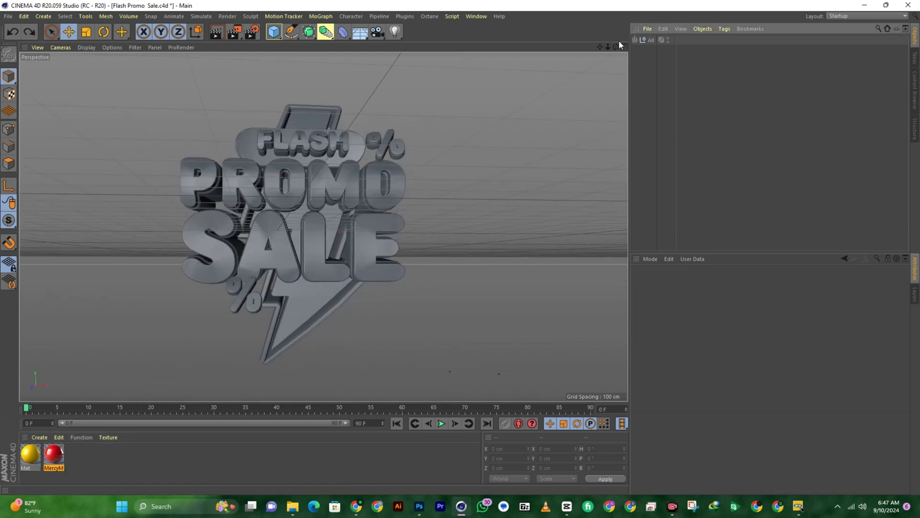
# Add a standard Camera object to the Flash Promo Sale scene.
pyautogui.moveTo(616, 46); pyautogui.dragTo(629, 49)
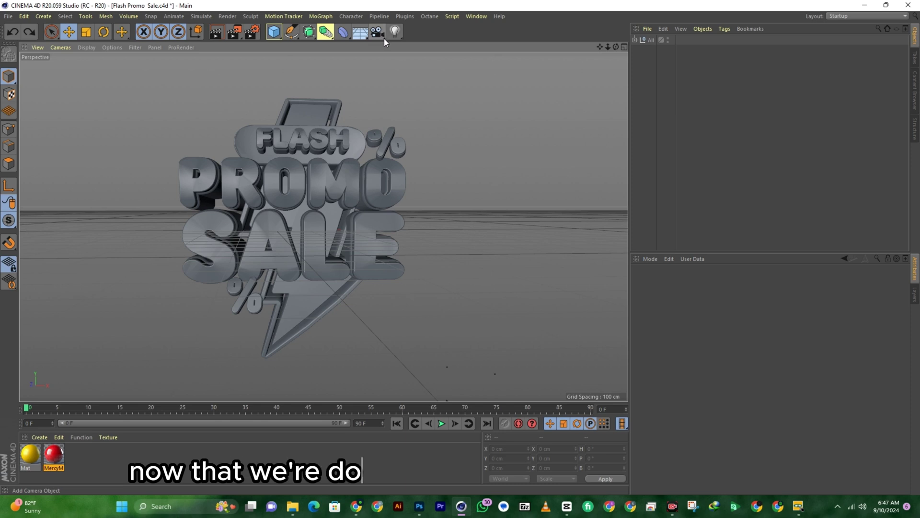
pyautogui.moveTo(381, 35); pyautogui.dragTo(394, 45)
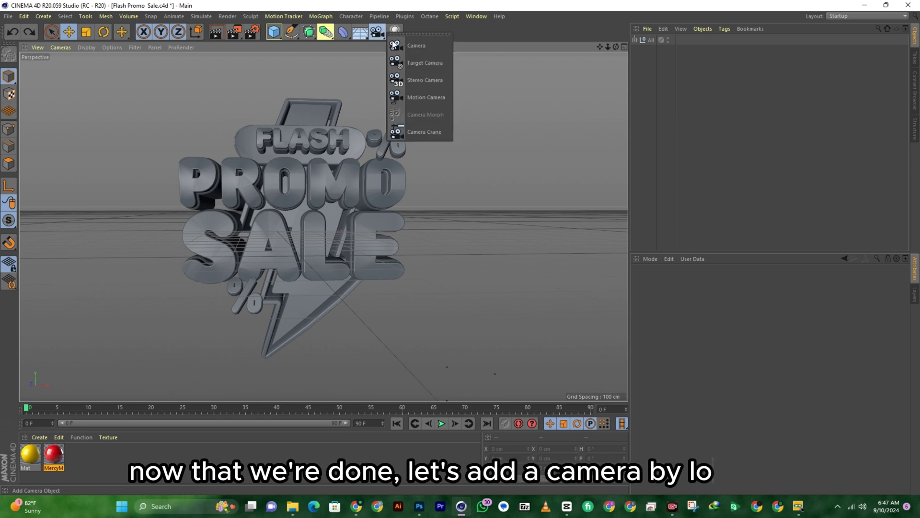
pyautogui.click(424, 45)
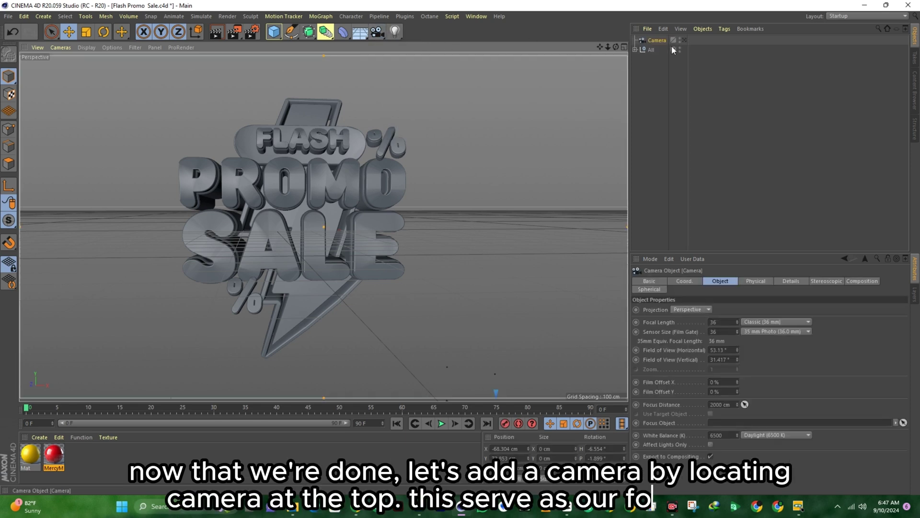
pyautogui.click(660, 70)
# Hide the Camera's frame in the viewport via its editor-visibility dot.
pyautogui.scroll(2, 295, 193)
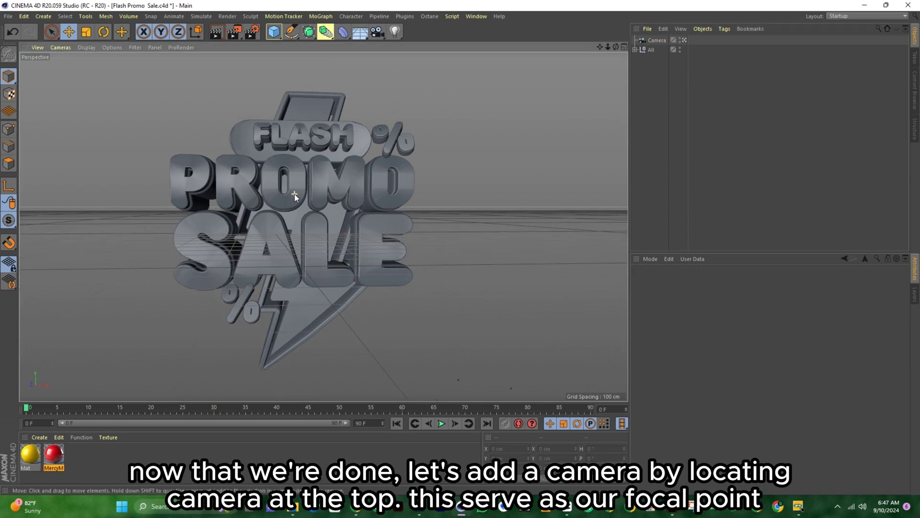
pyautogui.scroll(2, 300, 171)
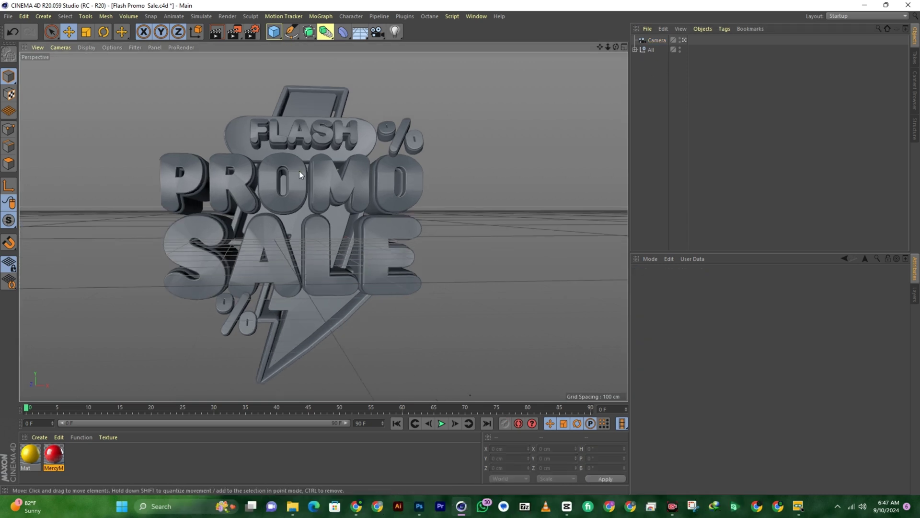
pyautogui.scroll(1, 296, 205)
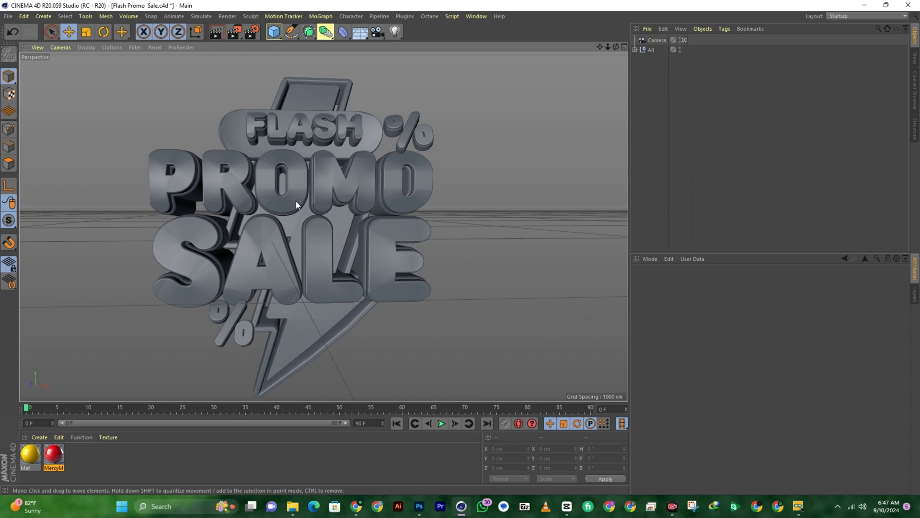
pyautogui.scroll(-1, 295, 200)
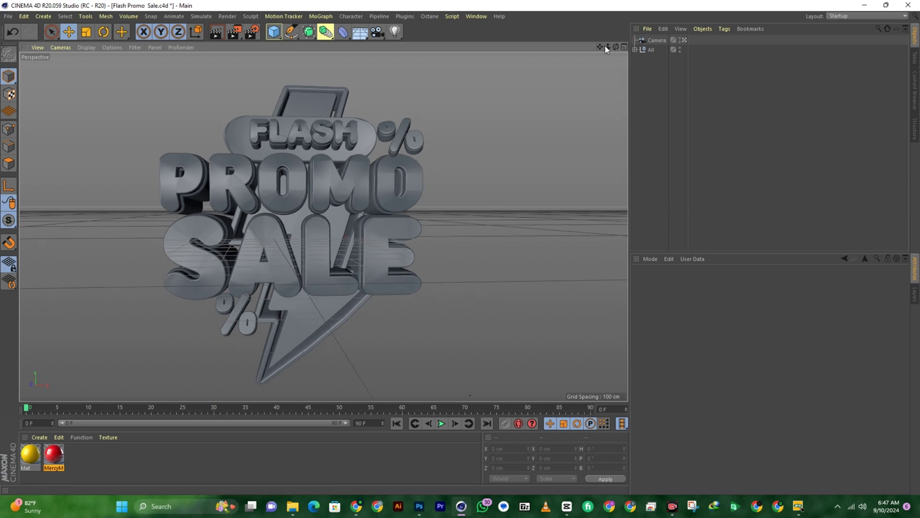
pyautogui.moveTo(605, 45)
pyautogui.mouseDown()
pyautogui.moveTo(616, 45)
pyautogui.moveTo(603, 46)
pyautogui.mouseUp()
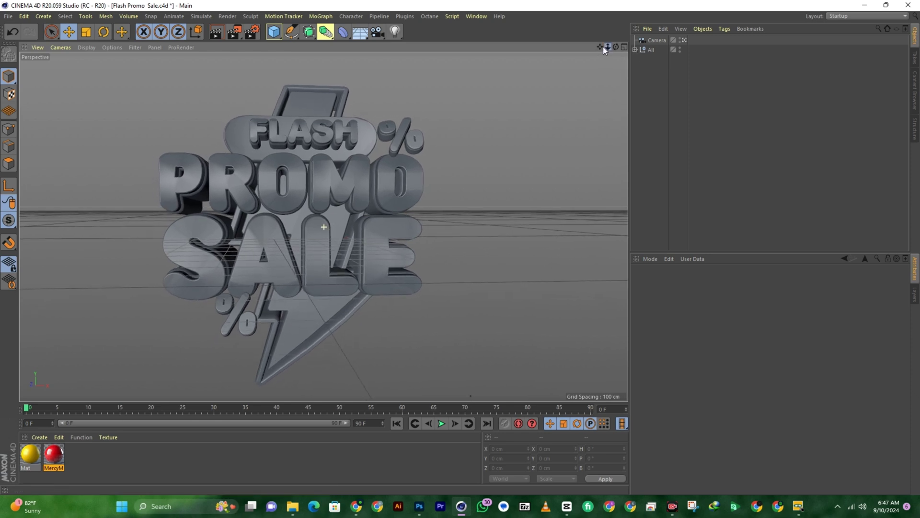
pyautogui.click(663, 42)
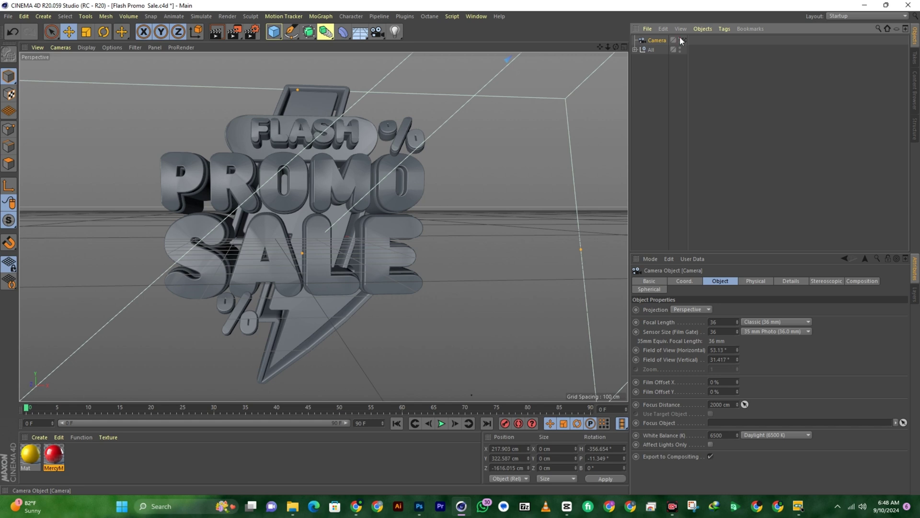
pyautogui.click(679, 38)
pyautogui.click(666, 110)
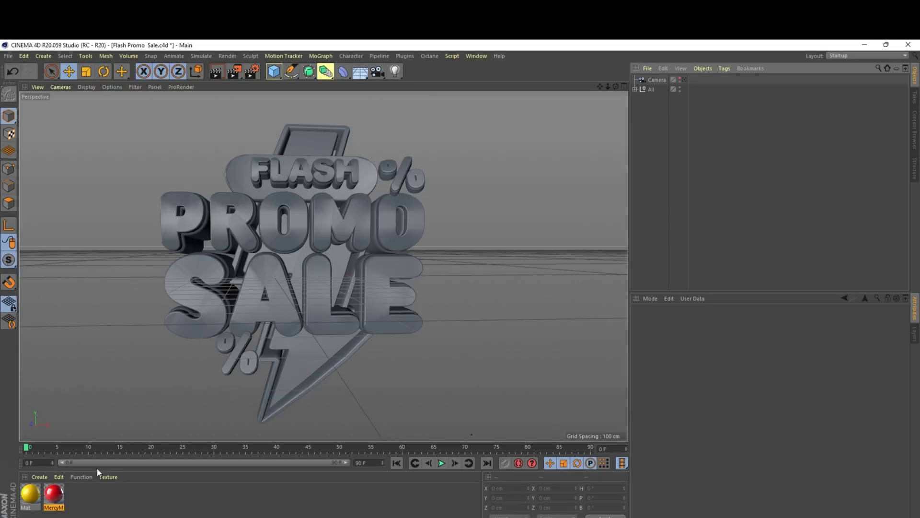
# Make the lightning bolt red MercyMP with a yellow Mat rim, and the FLASH pill red.
pyautogui.moveTo(51, 499); pyautogui.dragTo(321, 147)
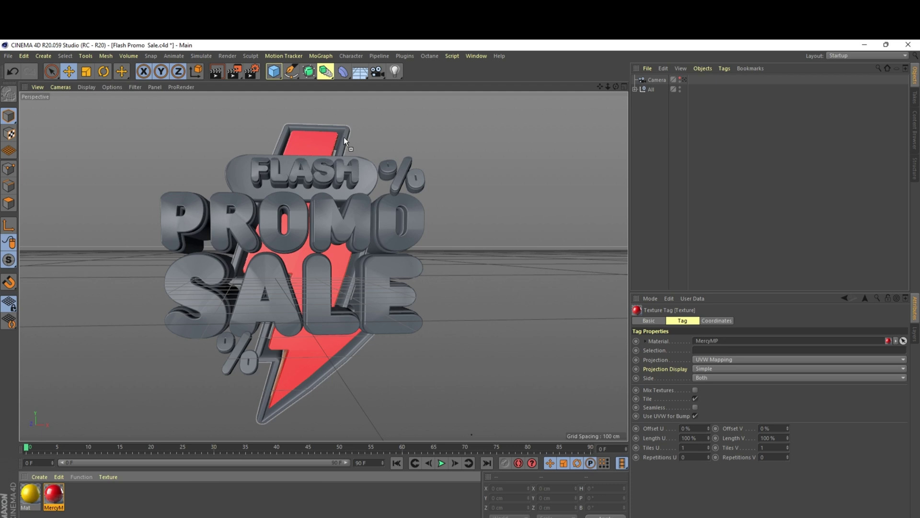
pyautogui.moveTo(344, 137); pyautogui.dragTo(344, 138)
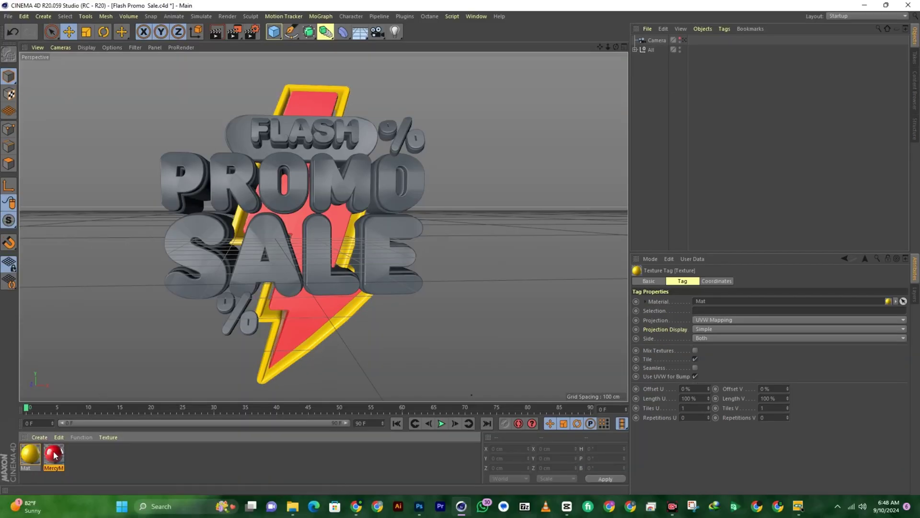
pyautogui.moveTo(54, 455); pyautogui.dragTo(239, 137)
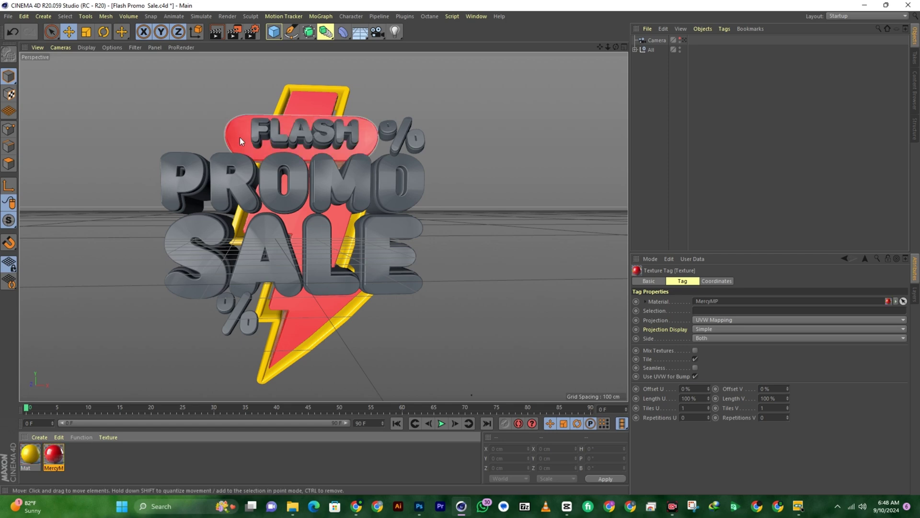
# Give the FLASH letters red MercyMP sides and yellow Mat faces.
pyautogui.scroll(4, 336, 131)
pyautogui.scroll(5, 344, 131)
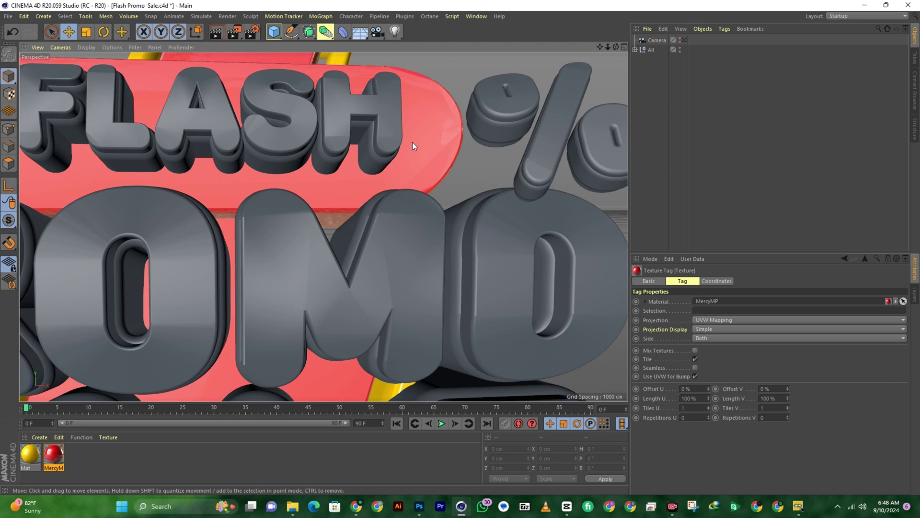
pyautogui.click(635, 49)
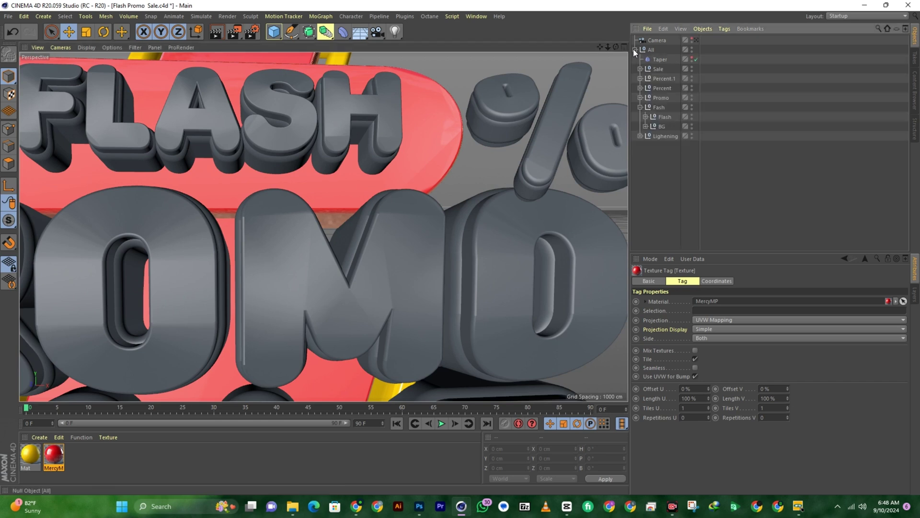
pyautogui.click(645, 116)
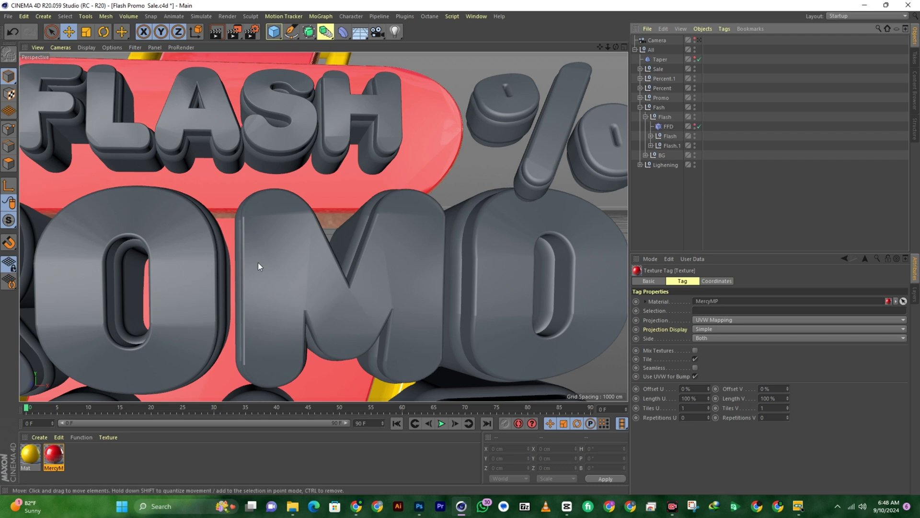
pyautogui.moveTo(484, 335); pyautogui.dragTo(708, 146)
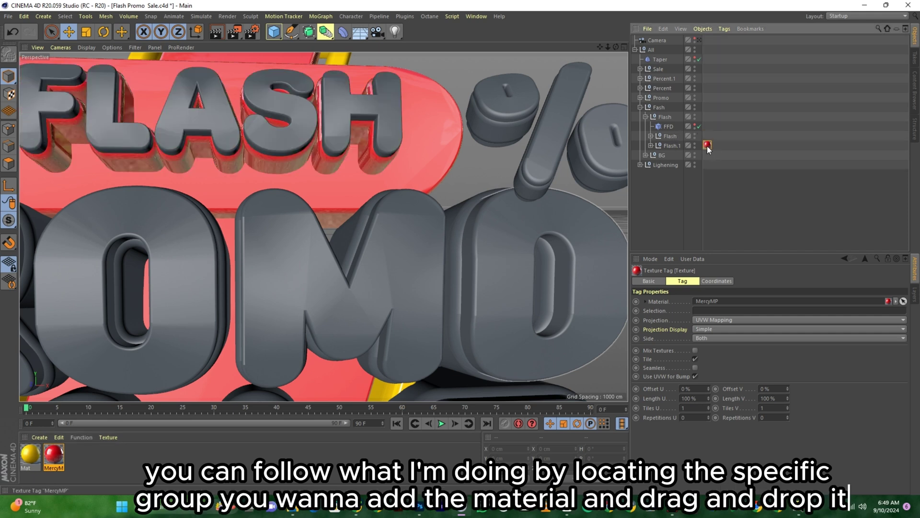
pyautogui.moveTo(29, 454); pyautogui.dragTo(672, 136)
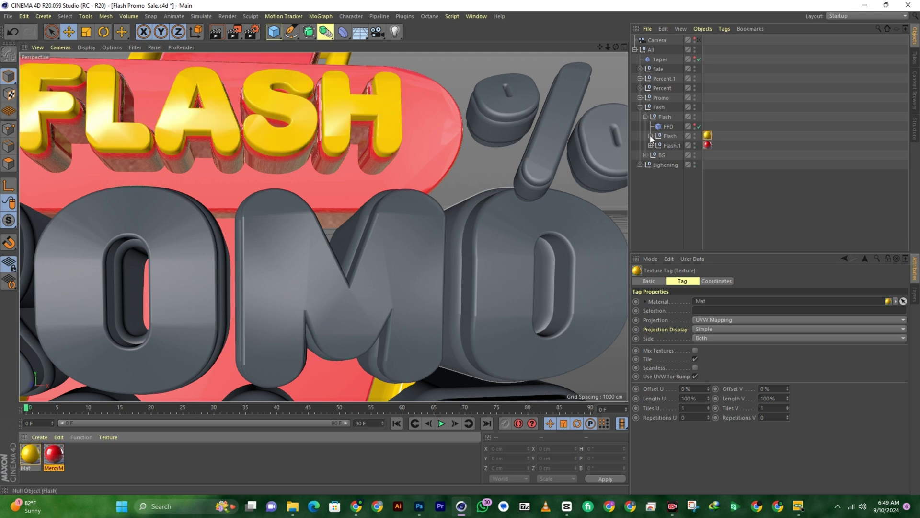
pyautogui.click(645, 117)
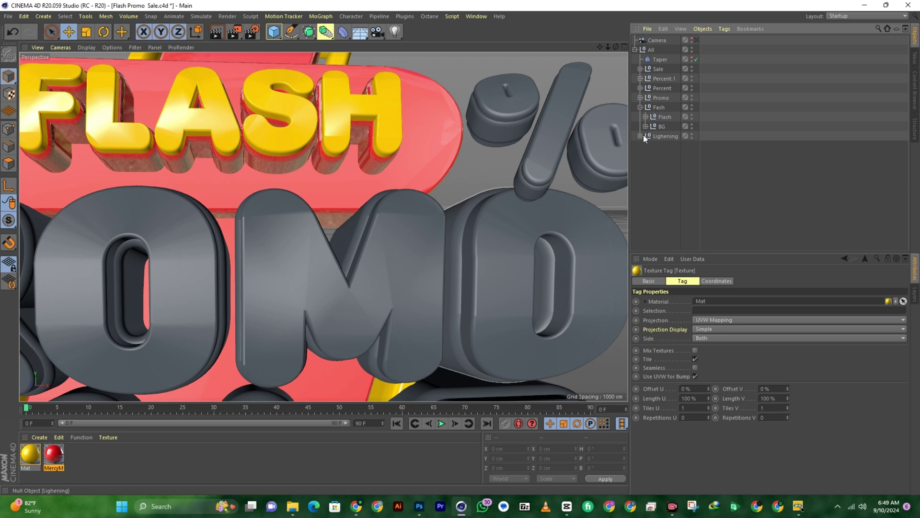
# Apply yellow Mat to the PROMO letter faces and red MercyMP to their sides.
pyautogui.click(642, 108)
pyautogui.click(640, 98)
pyautogui.scroll(-6, 436, 102)
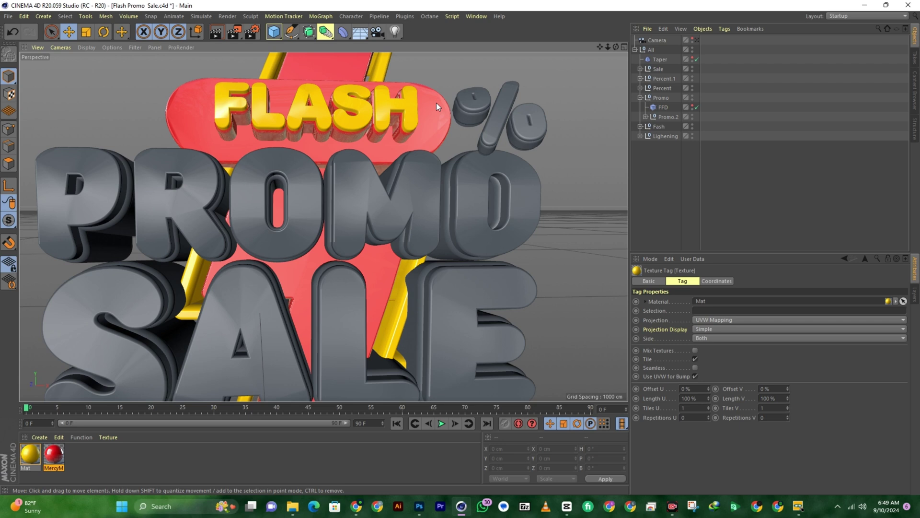
pyautogui.click(646, 117)
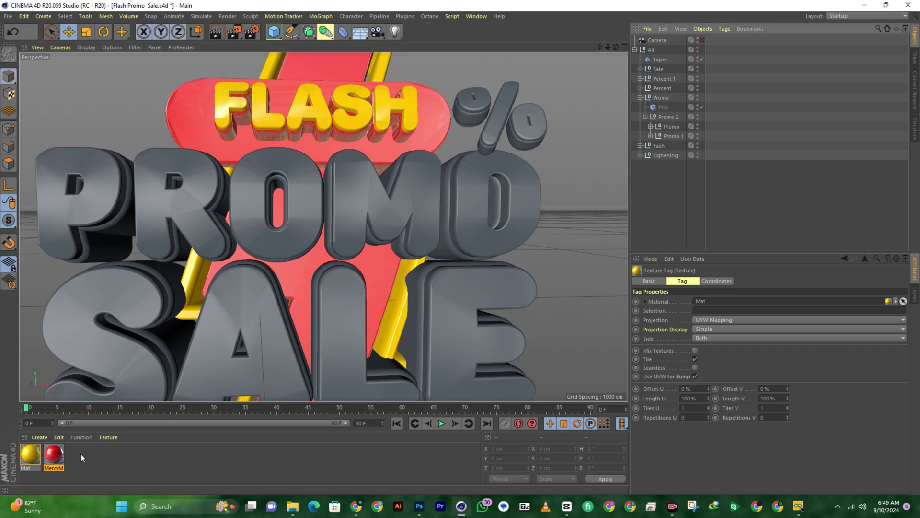
pyautogui.moveTo(30, 457); pyautogui.dragTo(710, 126)
pyautogui.click(710, 136)
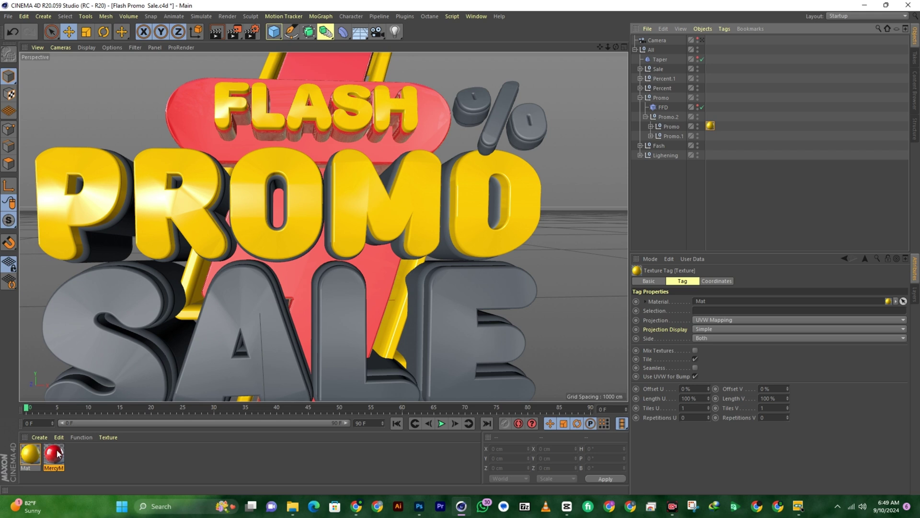
pyautogui.moveTo(57, 456); pyautogui.dragTo(673, 134)
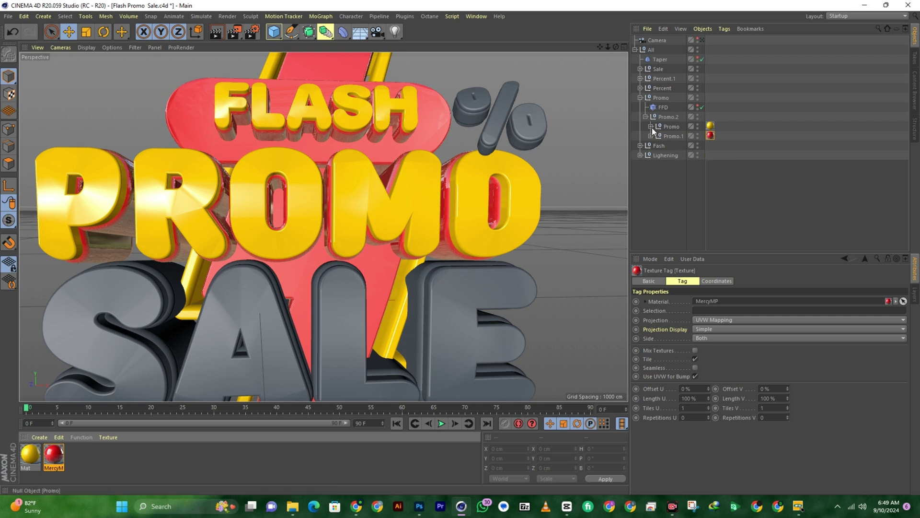
pyautogui.click(645, 116)
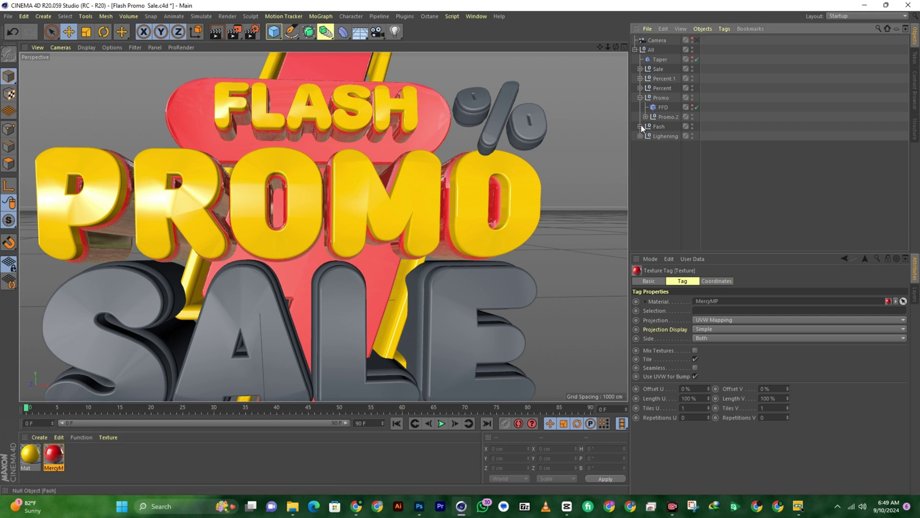
pyautogui.click(641, 98)
pyautogui.click(640, 69)
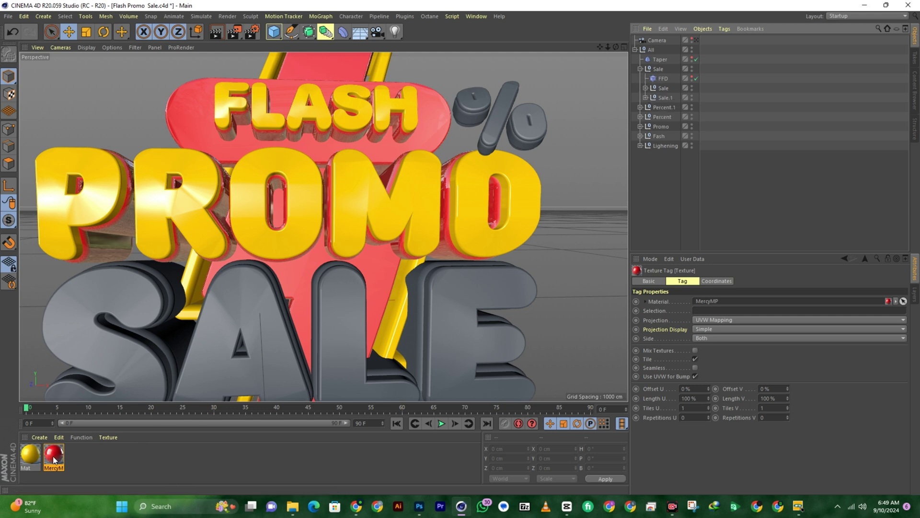
# Give the SALE letters red sides and yellow faces.
pyautogui.moveTo(54, 459); pyautogui.dragTo(668, 98)
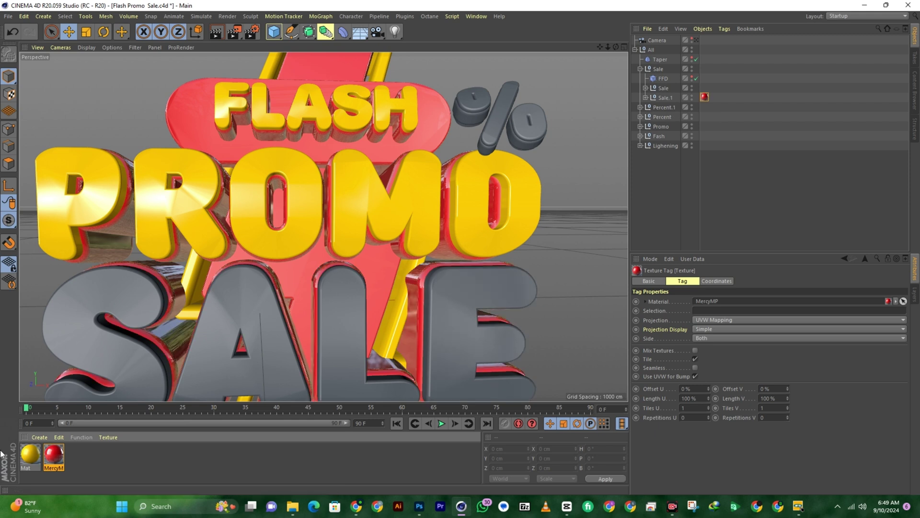
pyautogui.moveTo(30, 455); pyautogui.dragTo(697, 125)
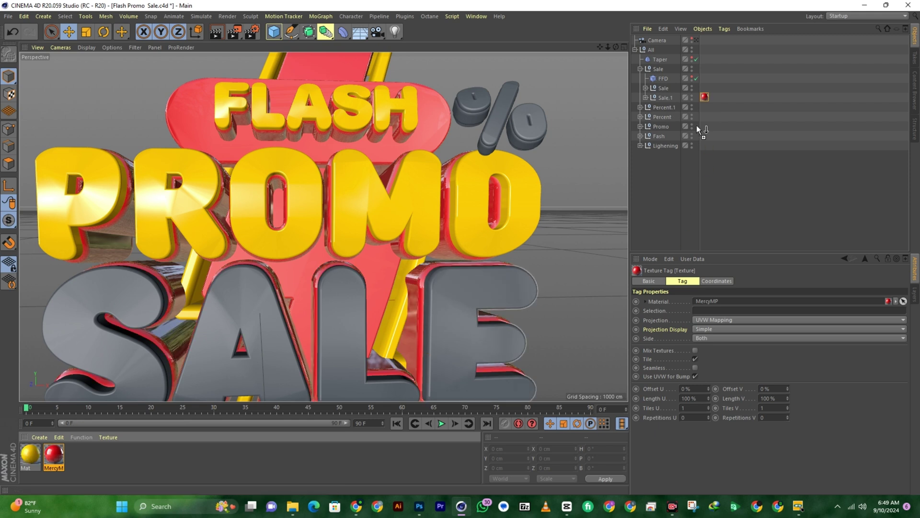
pyautogui.moveTo(665, 85); pyautogui.dragTo(665, 87)
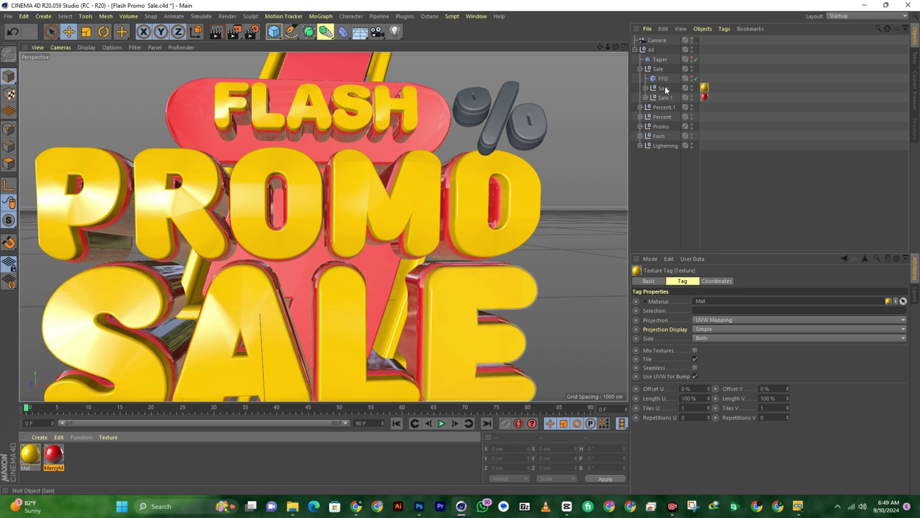
pyautogui.click(640, 68)
# Apply red to Percentage and yellow to Percentage.1 in the upper percent sign.
pyautogui.click(640, 78)
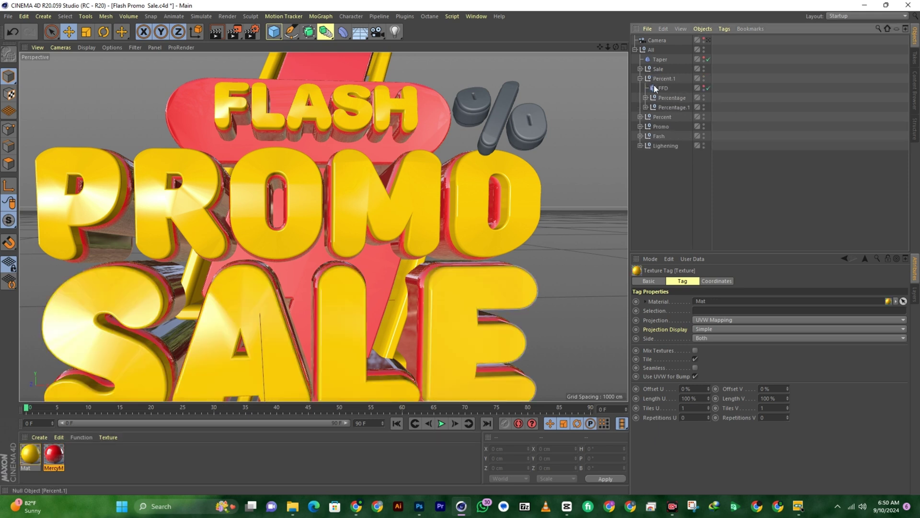
pyautogui.click(646, 97)
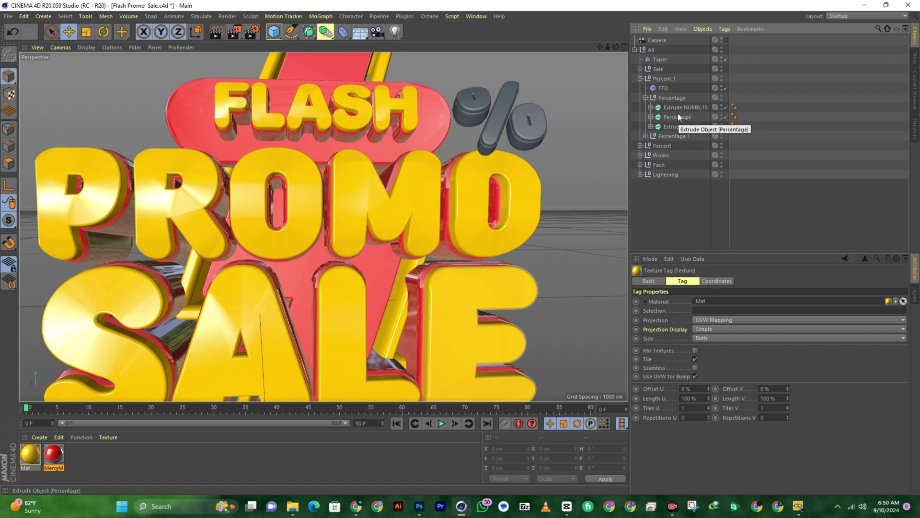
pyautogui.click(645, 98)
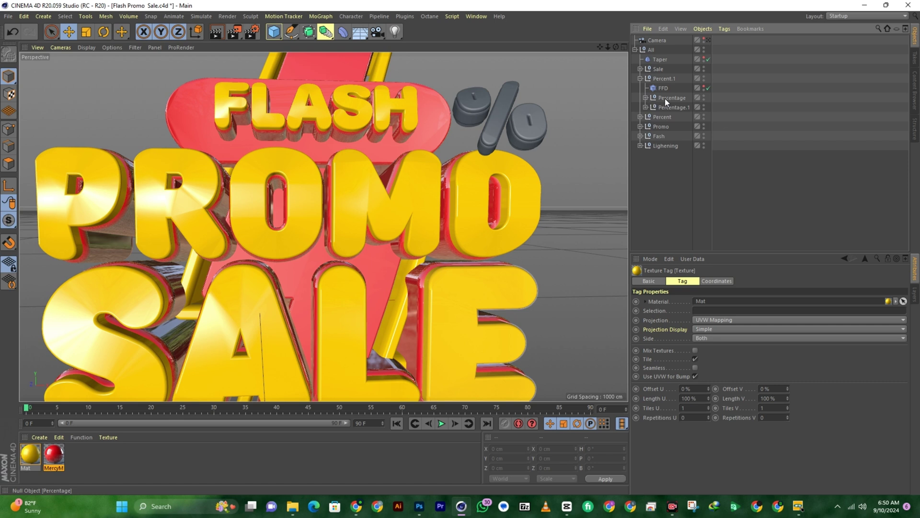
pyautogui.click(665, 98)
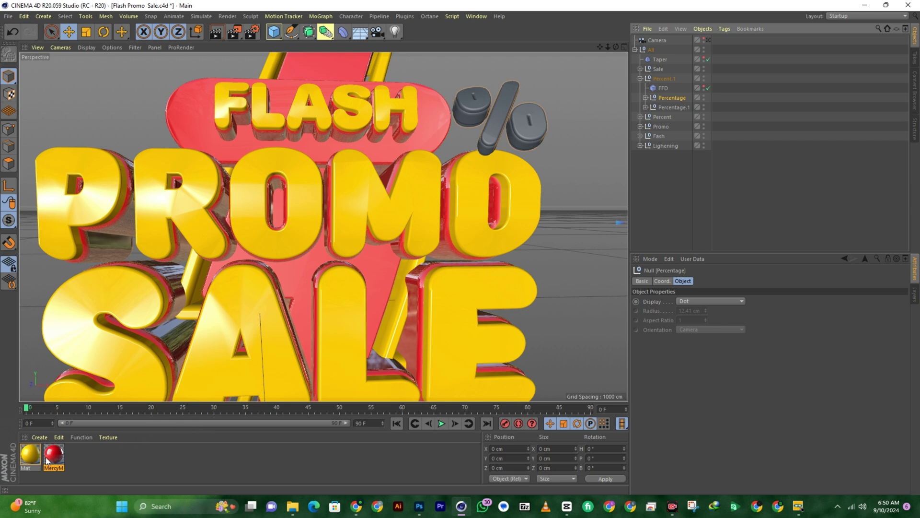
pyautogui.moveTo(54, 459); pyautogui.dragTo(683, 99)
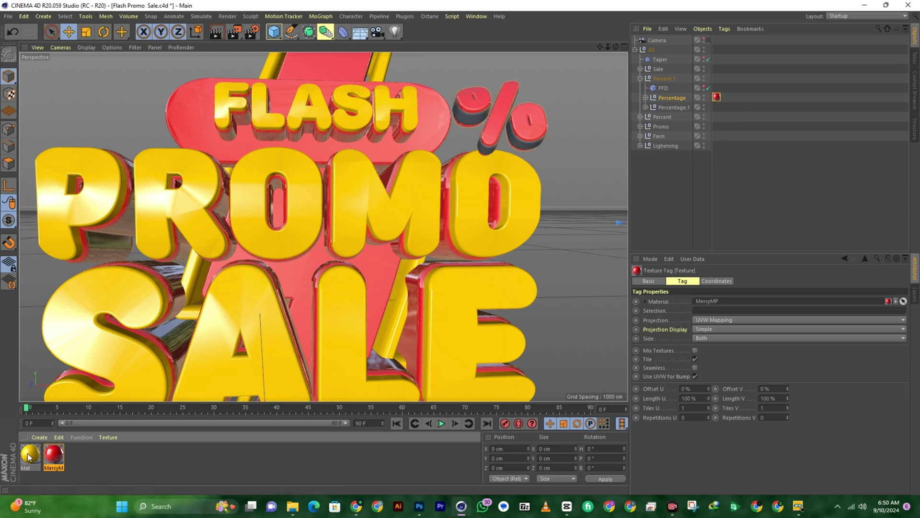
pyautogui.moveTo(723, 156); pyautogui.dragTo(676, 108)
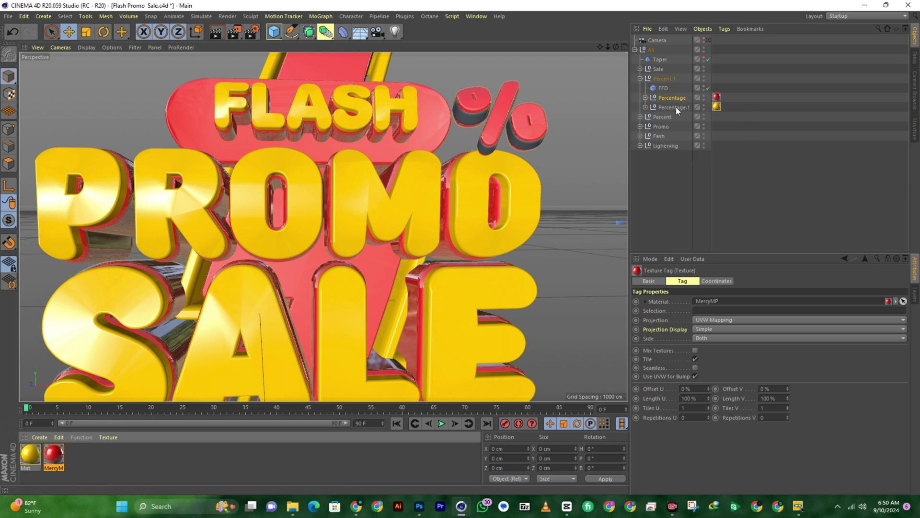
pyautogui.click(640, 78)
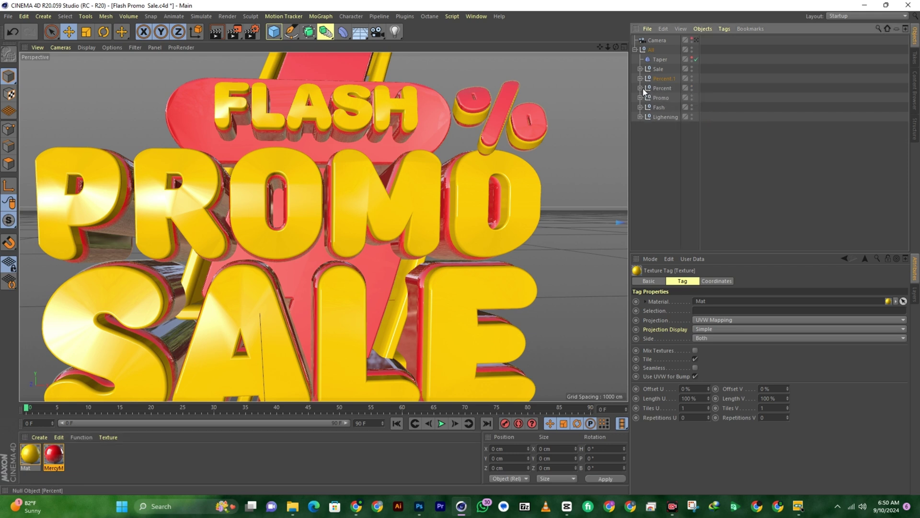
# Apply red to Percentage and yellow Mat to Percentage.1 in the lower percent sign.
pyautogui.click(640, 88)
pyautogui.scroll(-3, 478, 96)
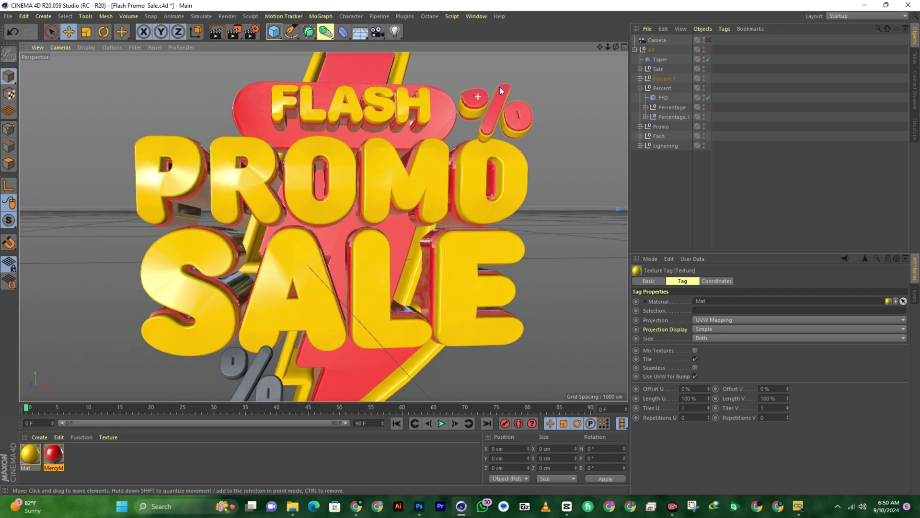
pyautogui.scroll(-3, 499, 88)
pyautogui.scroll(5, 326, 302)
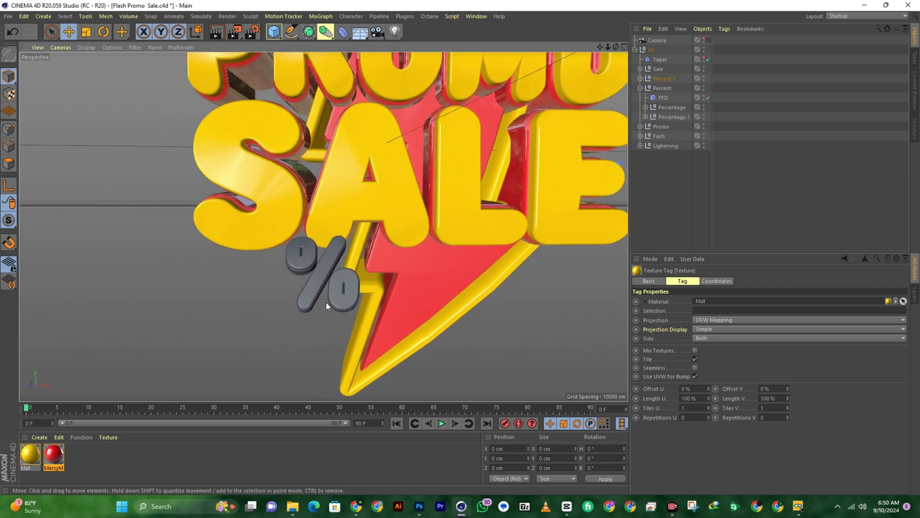
pyautogui.scroll(1, 326, 300)
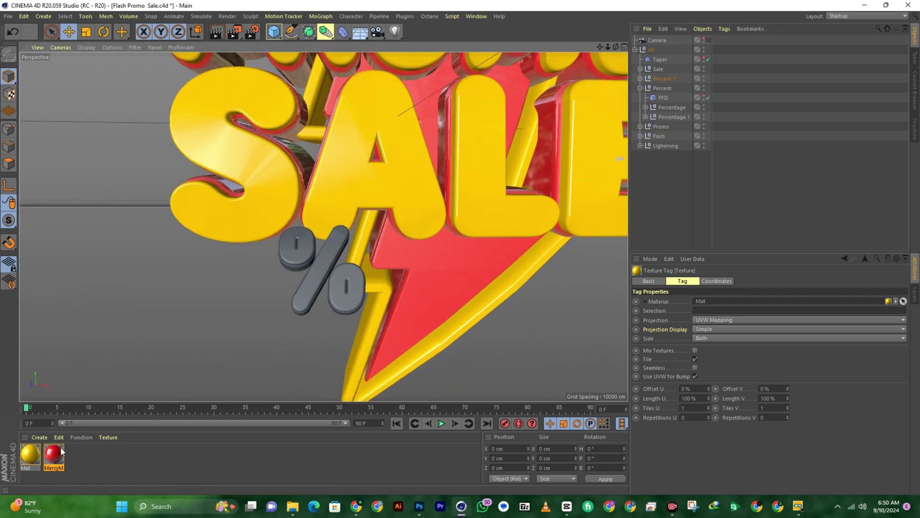
pyautogui.moveTo(62, 450); pyautogui.dragTo(675, 116)
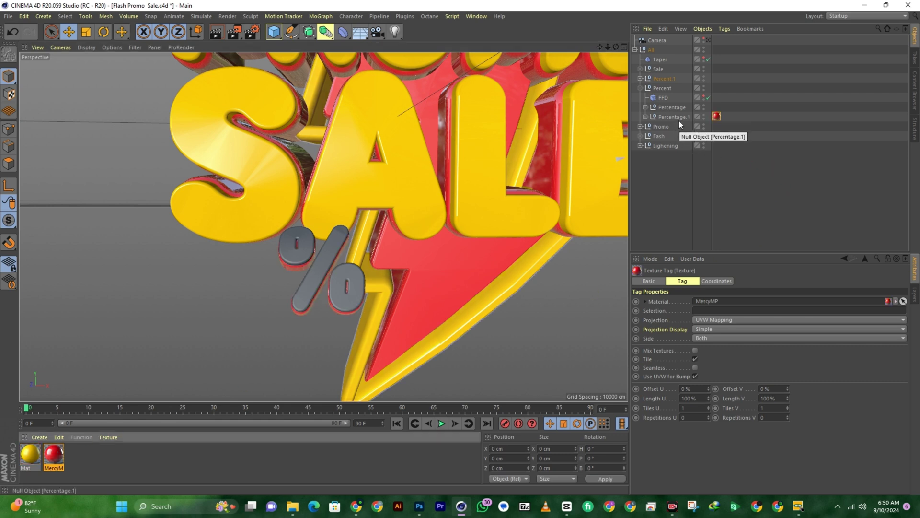
pyautogui.moveTo(717, 116); pyautogui.dragTo(717, 107)
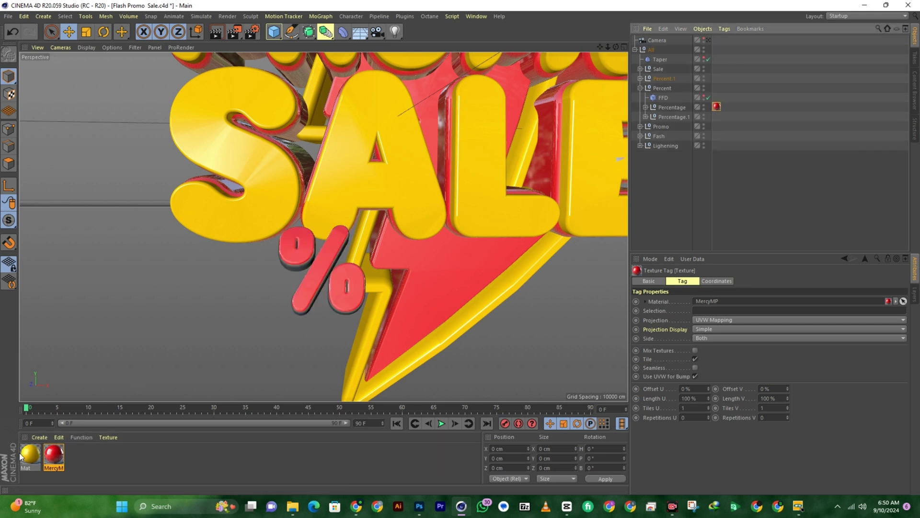
pyautogui.moveTo(21, 457); pyautogui.dragTo(684, 116)
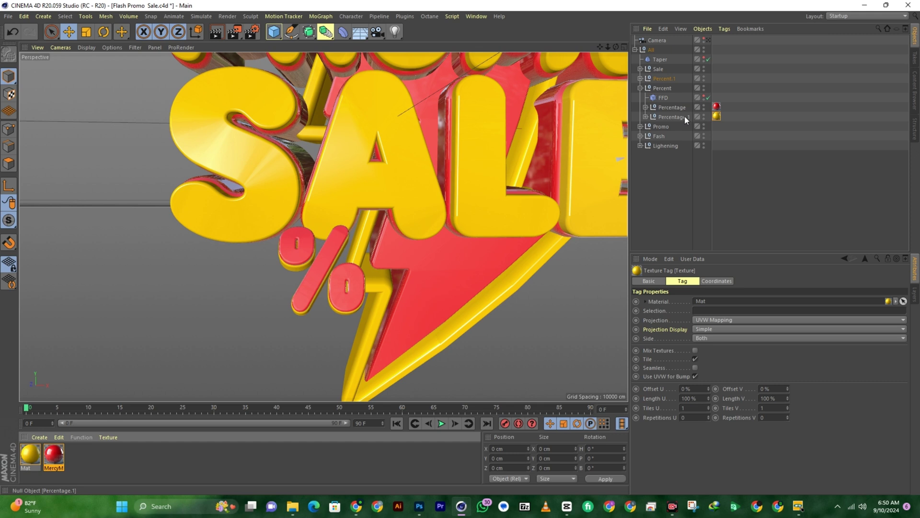
# Collapse the Percent and All groups and stop viewing through the scene camera.
pyautogui.click(640, 88)
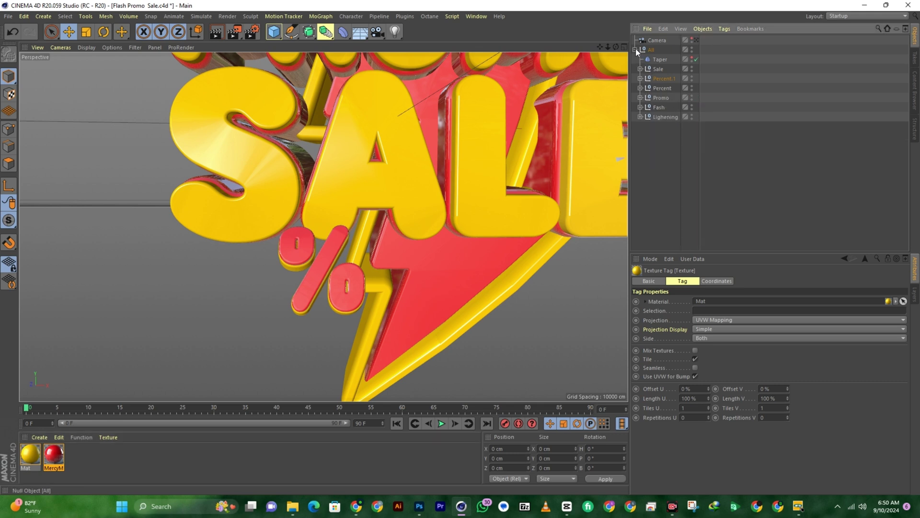
pyautogui.click(635, 48)
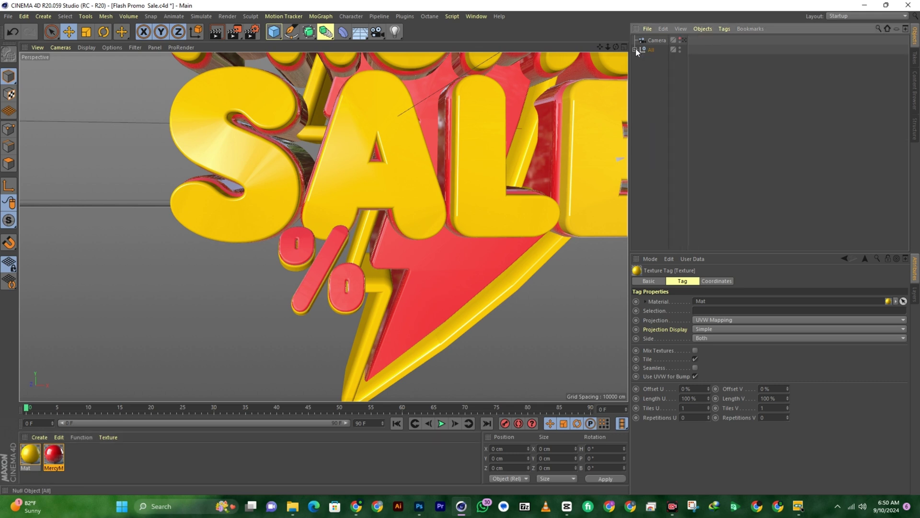
pyautogui.click(685, 40)
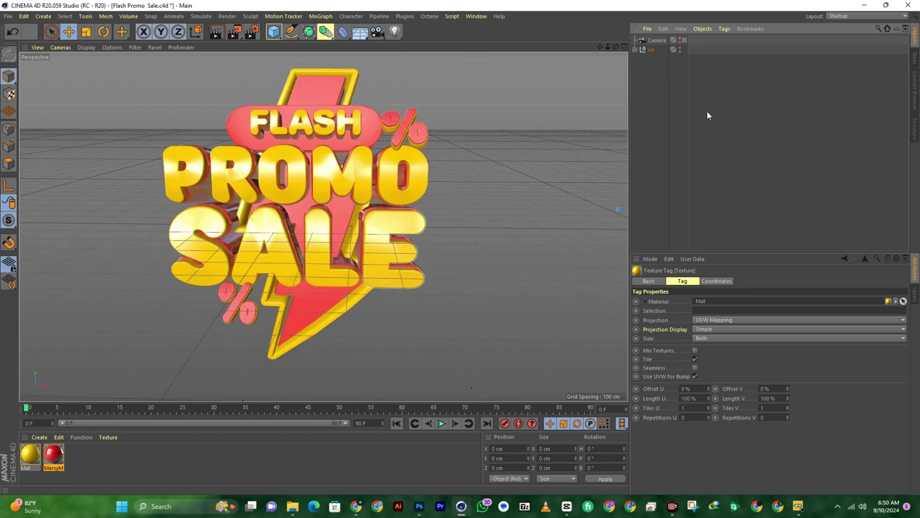
pyautogui.click(219, 33)
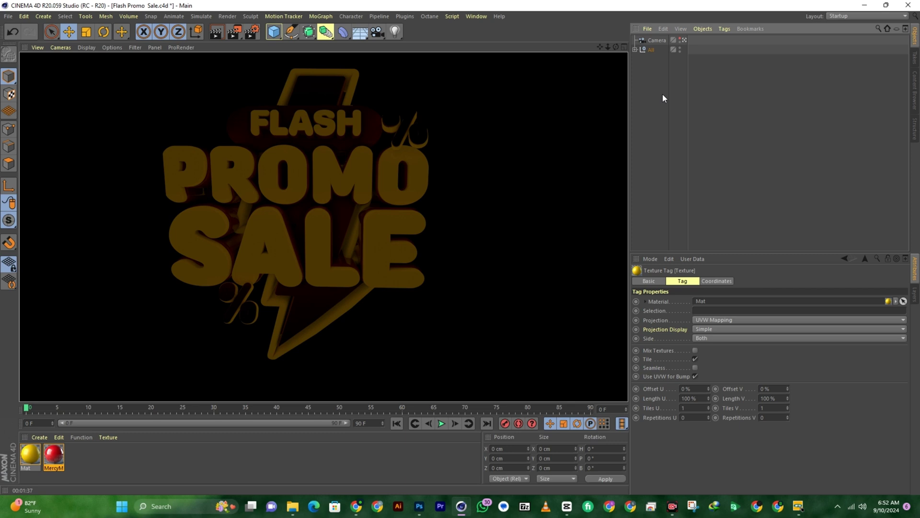
pyautogui.click(660, 105)
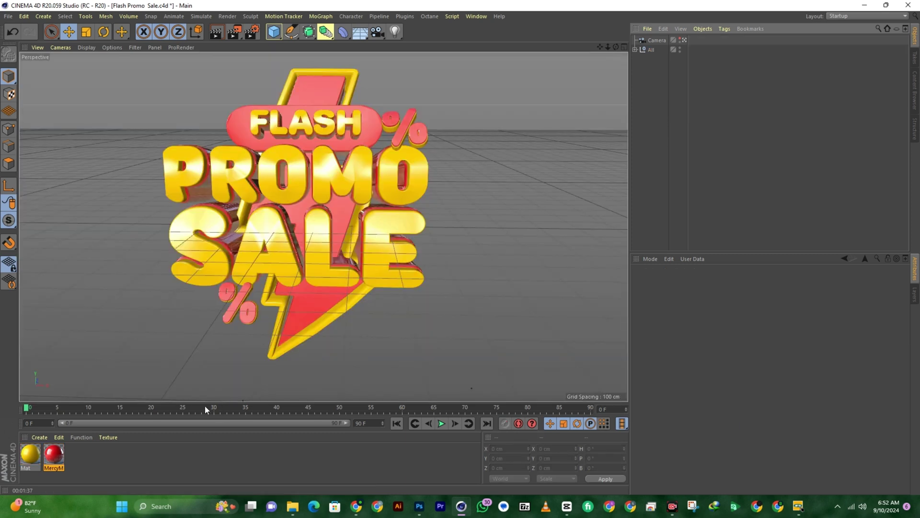
# Create a new material with Color and Reflectance off and Luminance on.
pyautogui.click(96, 462)
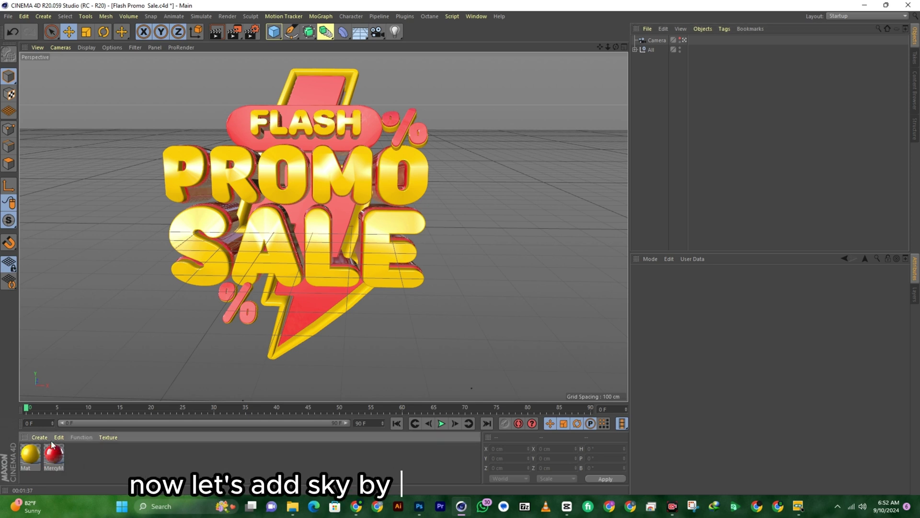
pyautogui.click(41, 438)
pyautogui.click(57, 324)
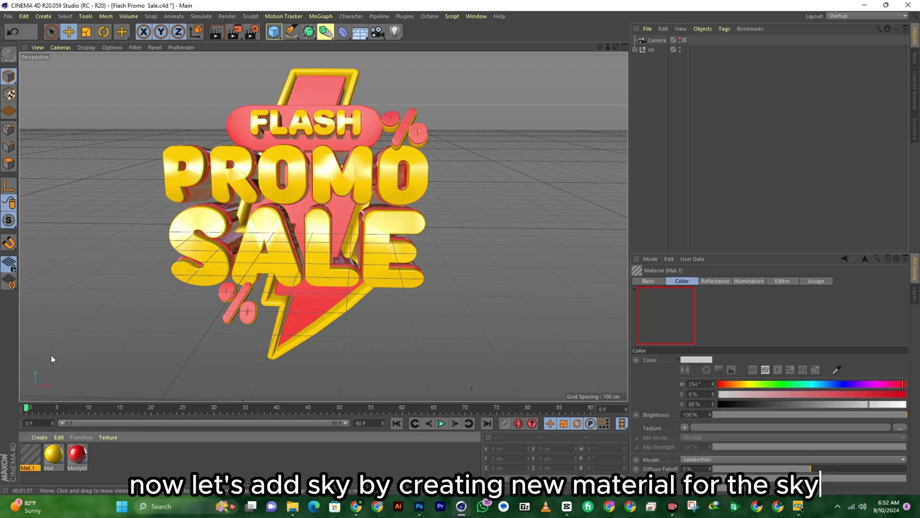
pyautogui.doubleClick(28, 450)
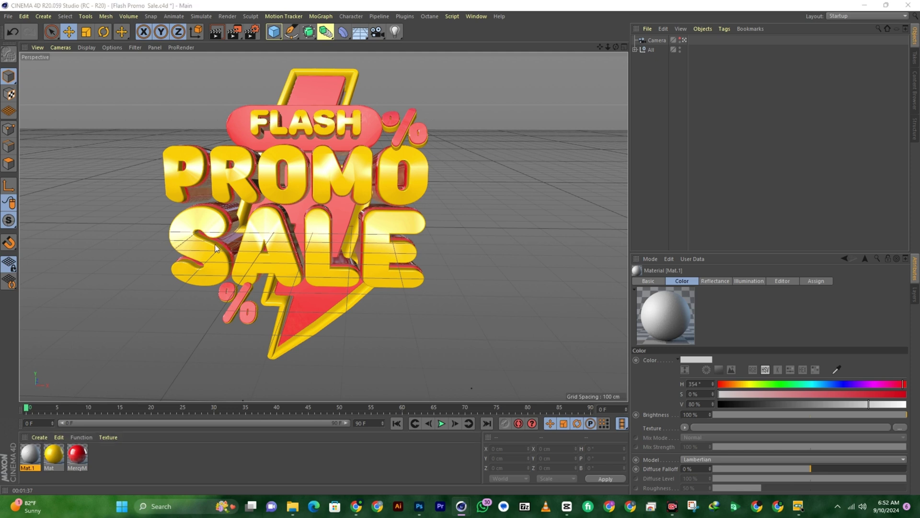
pyautogui.click(193, 166)
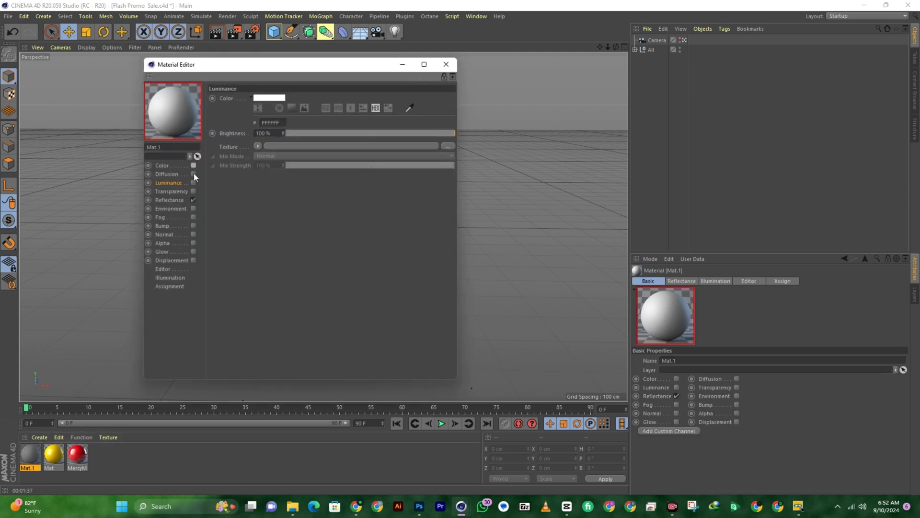
pyautogui.click(193, 200)
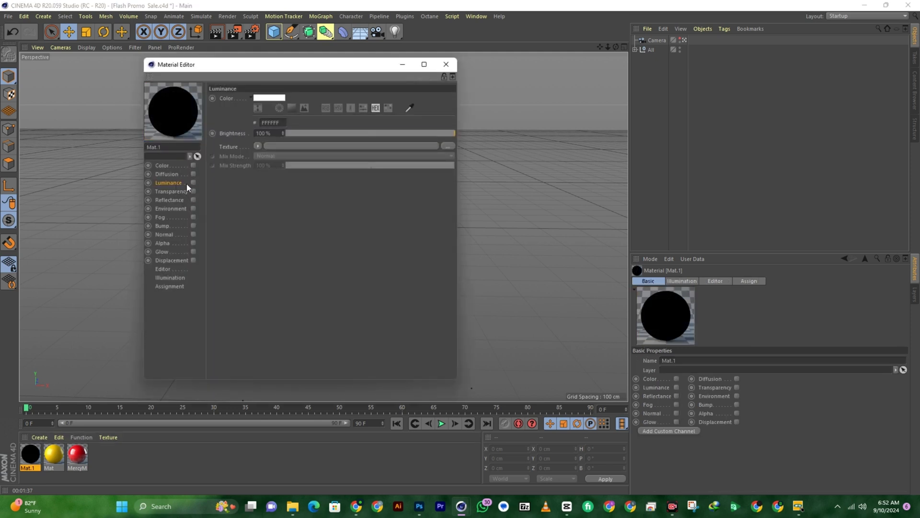
pyautogui.click(192, 183)
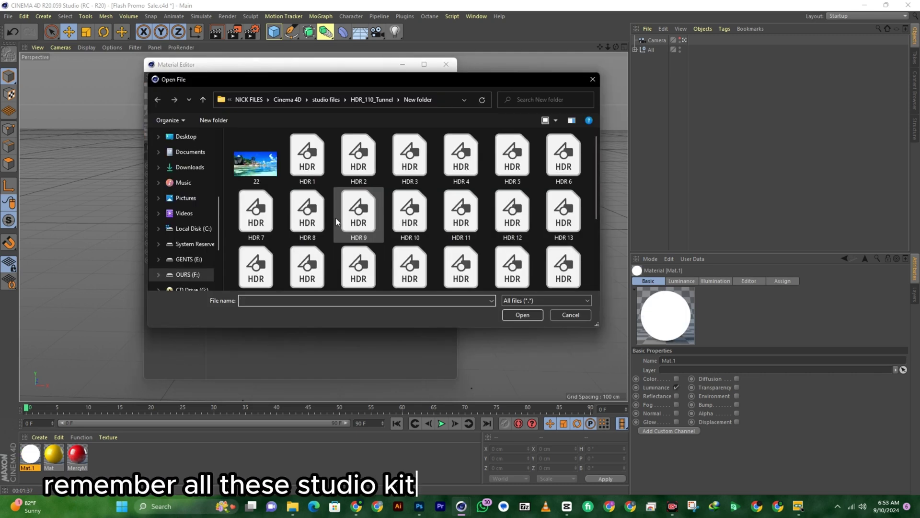
# Load the HDR 14 image as its Luminance texture without copying it to the project.
pyautogui.scroll(-3, 439, 244)
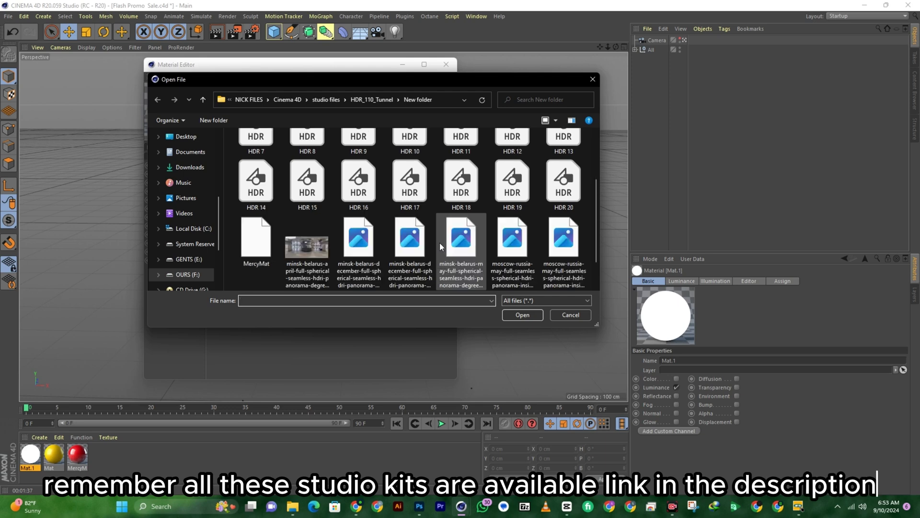
pyautogui.click(256, 185)
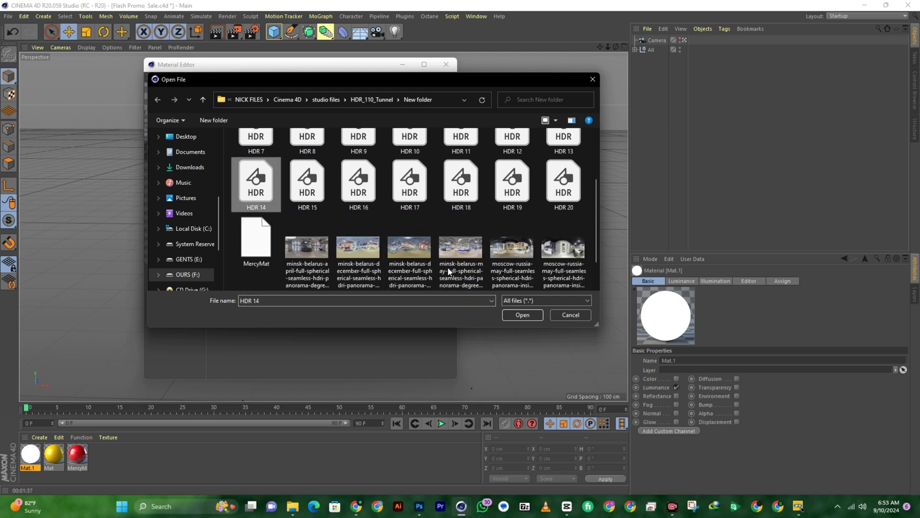
pyautogui.click(508, 315)
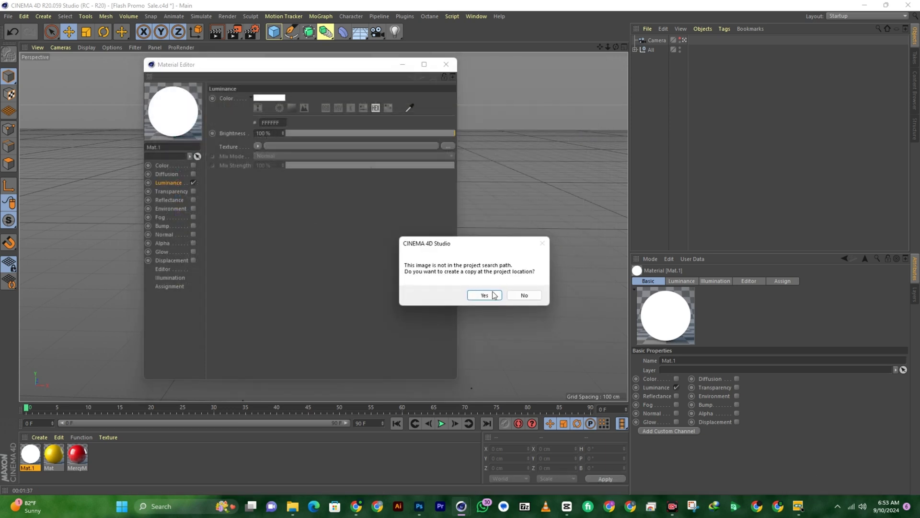
pyautogui.click(522, 295)
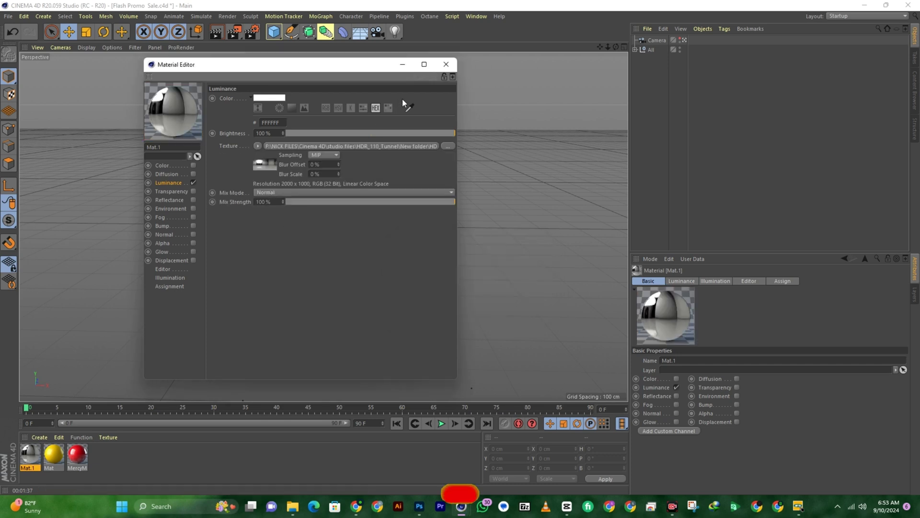
pyautogui.click(447, 66)
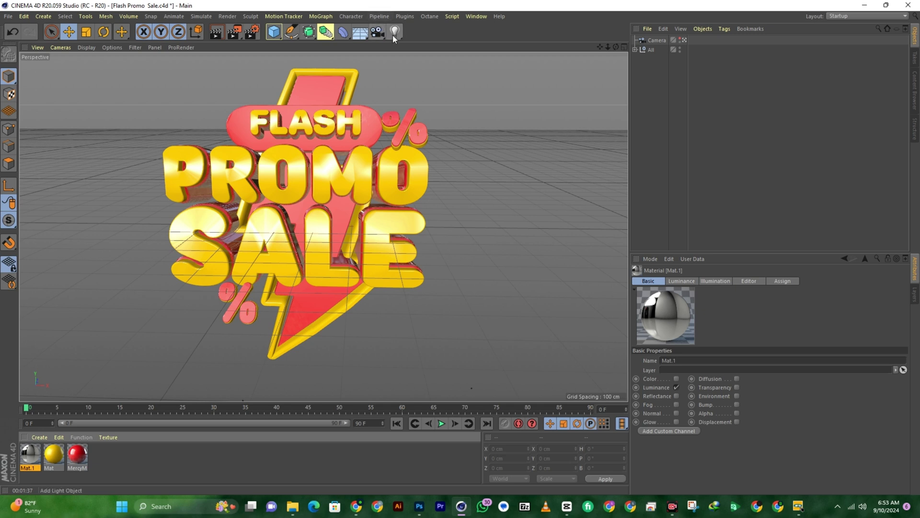
# Add a Sky object carrying the Mat.1 HDR tunnel material as a reflective environment.
pyautogui.click(367, 36)
pyautogui.click(381, 60)
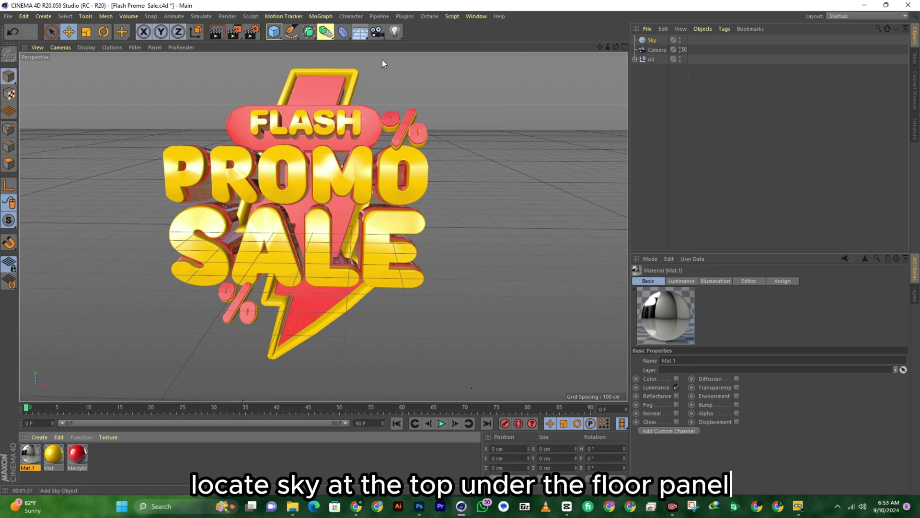
pyautogui.moveTo(21, 447)
pyautogui.mouseDown()
pyautogui.moveTo(30, 452)
pyautogui.moveTo(187, 360)
pyautogui.moveTo(664, 44)
pyautogui.moveTo(657, 39)
pyautogui.mouseUp()
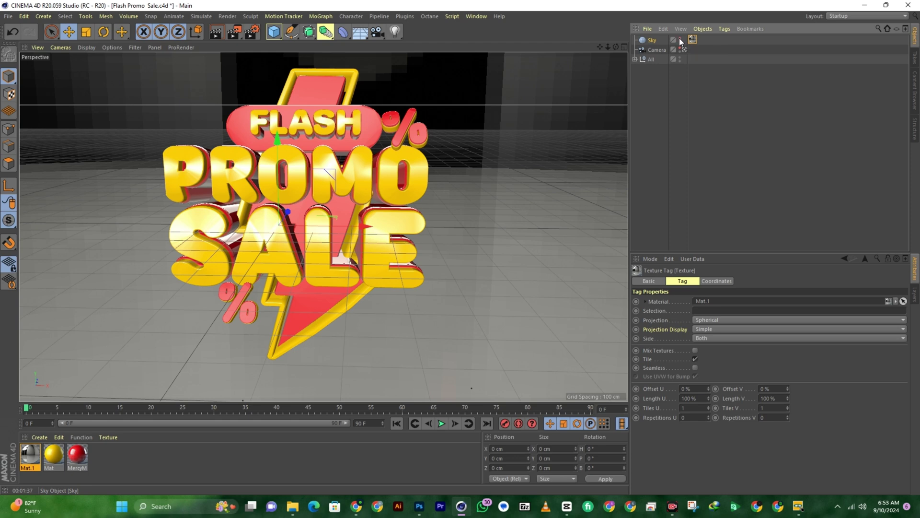
pyautogui.click(680, 39)
pyautogui.click(680, 39)
pyautogui.click(248, 31)
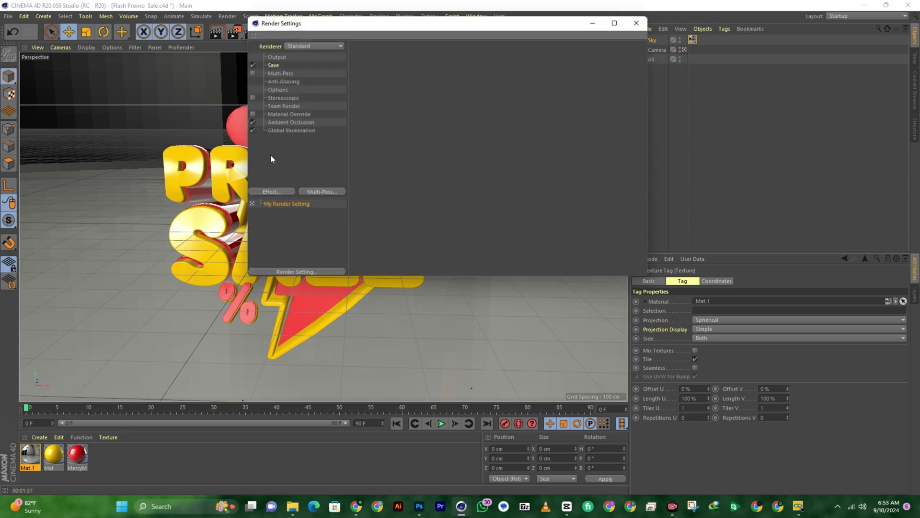
# Disable Ambient Occlusion and add a Compositing tag to the Sky object.
pyautogui.click(252, 122)
pyautogui.click(628, 25)
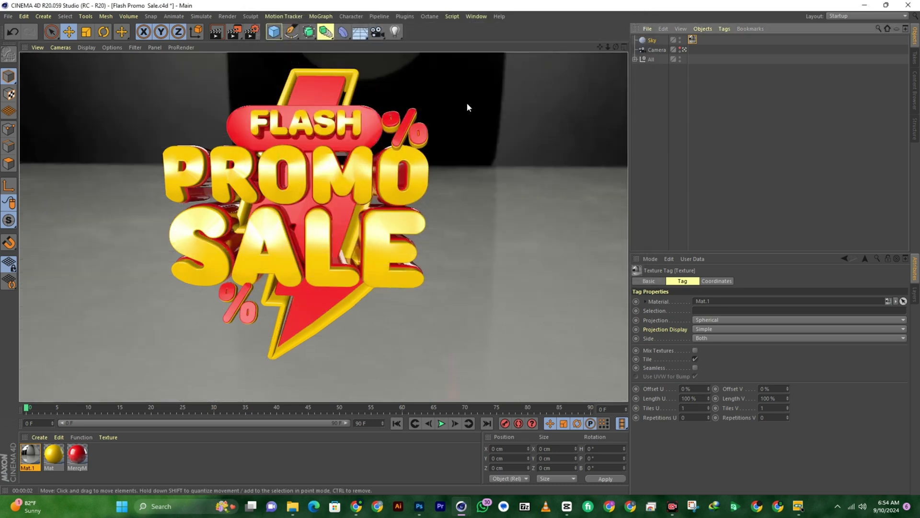
pyautogui.click(654, 41)
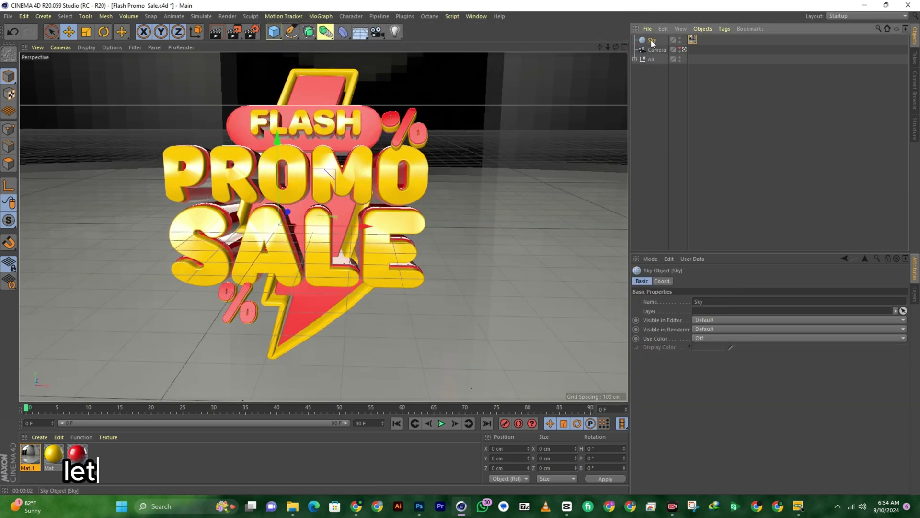
pyautogui.rightClick(654, 42)
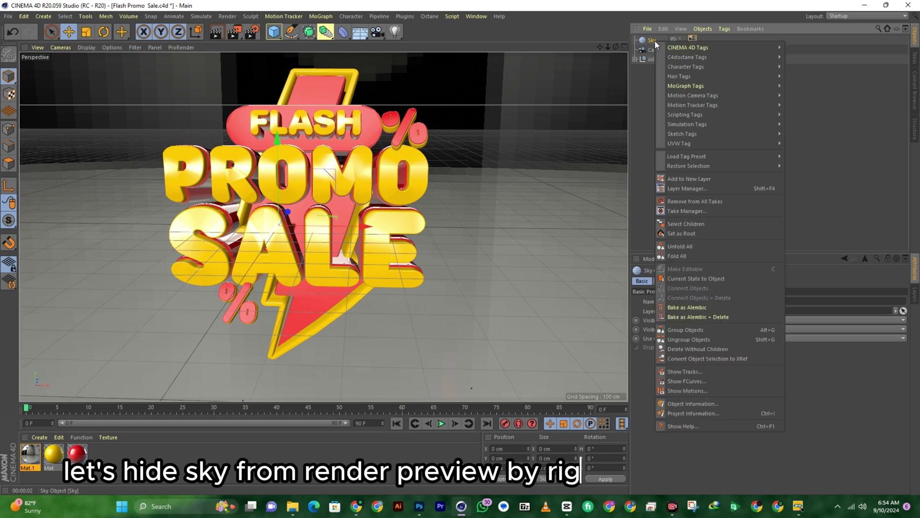
pyautogui.moveTo(683, 46)
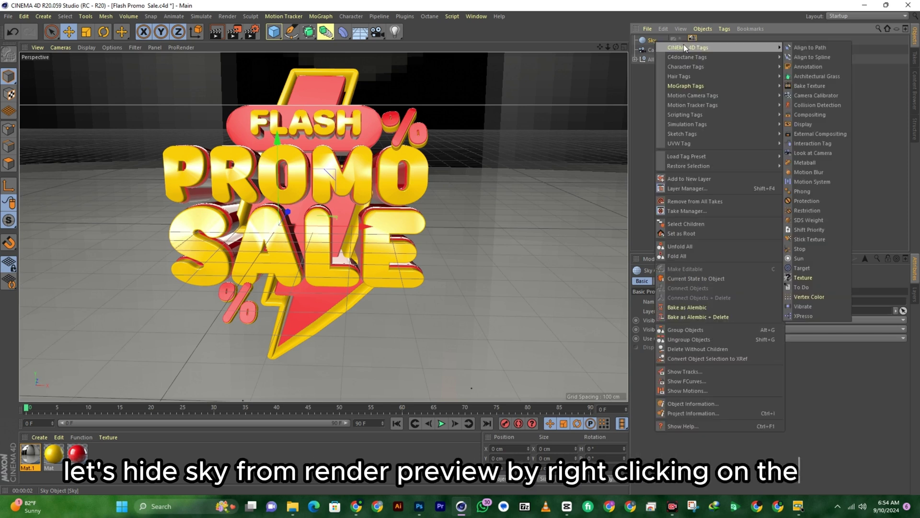
pyautogui.click(806, 116)
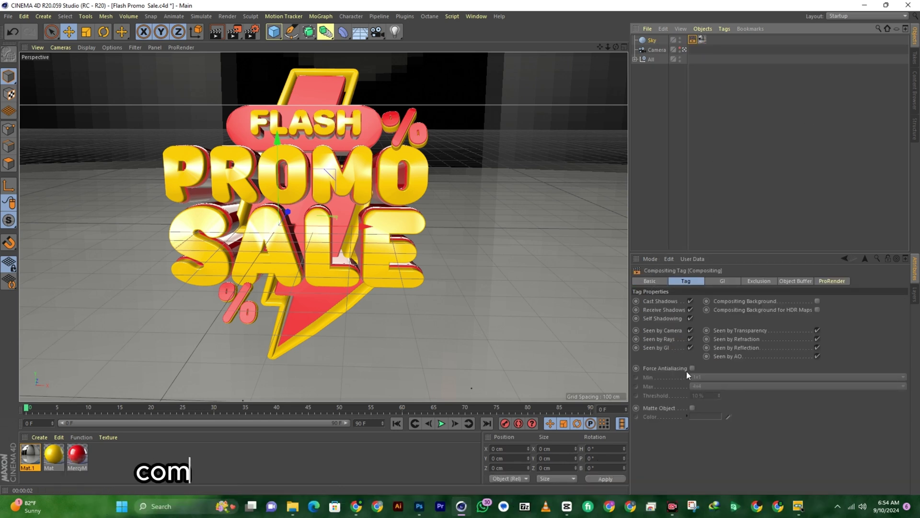
# Turn off Seen by Camera on the Sky and preview the sign rendering on black.
pyautogui.click(690, 330)
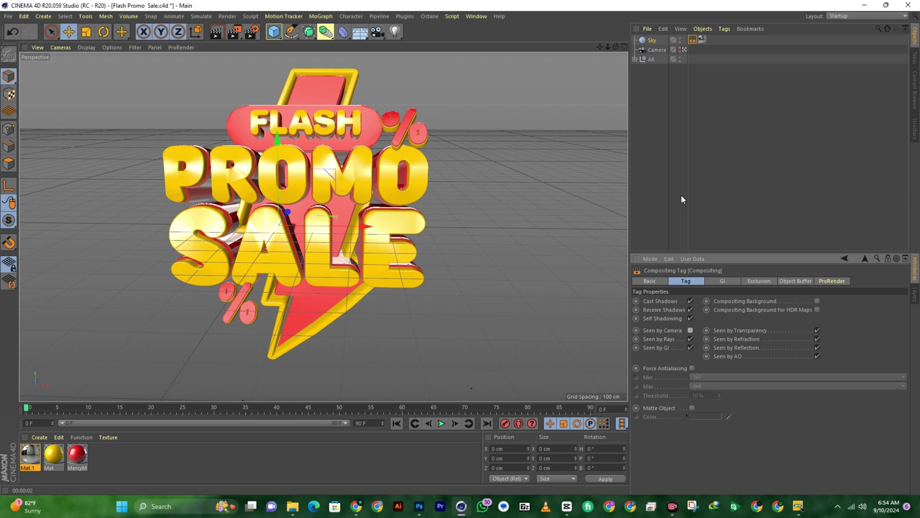
pyautogui.click(215, 32)
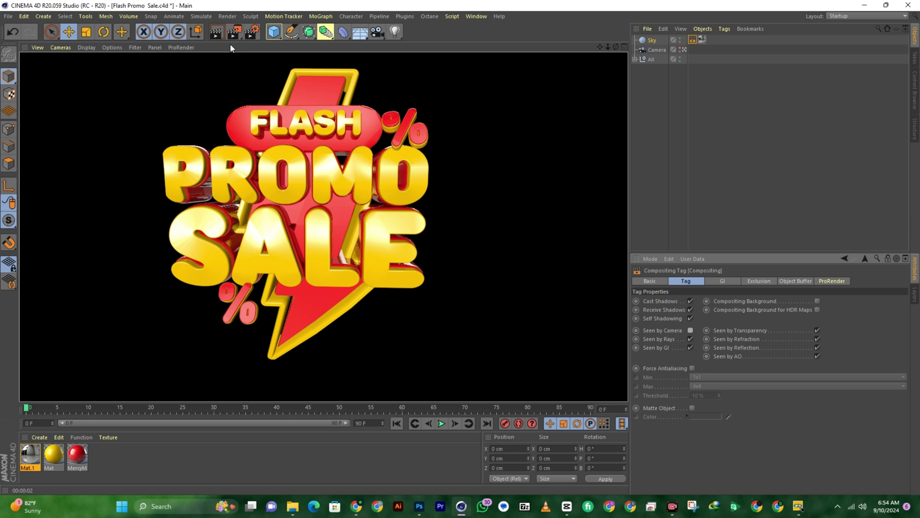
pyautogui.click(663, 91)
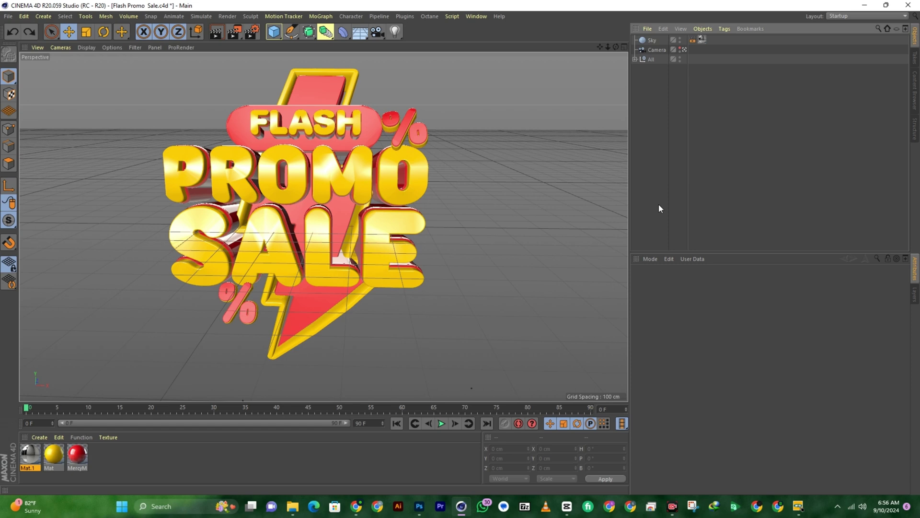
# Paste the S-L studio light rig, accept the texture path prompt, and face the sign head-on.
pyautogui.hotkey('ctrl', 's')
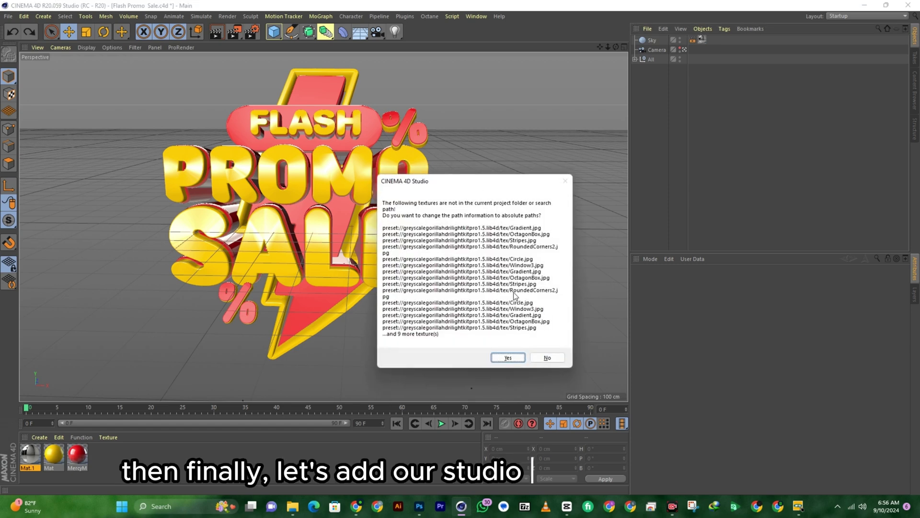
pyautogui.click(508, 357)
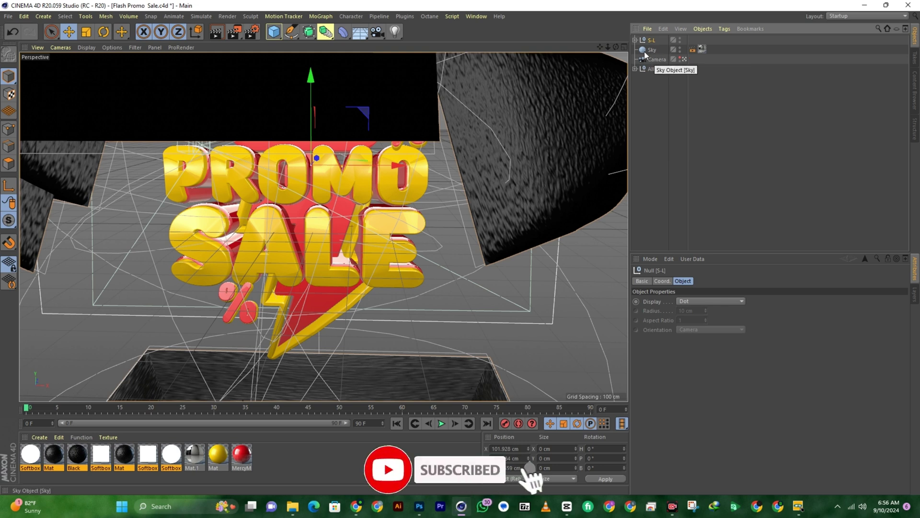
pyautogui.moveTo(614, 48); pyautogui.dragTo(613, 83)
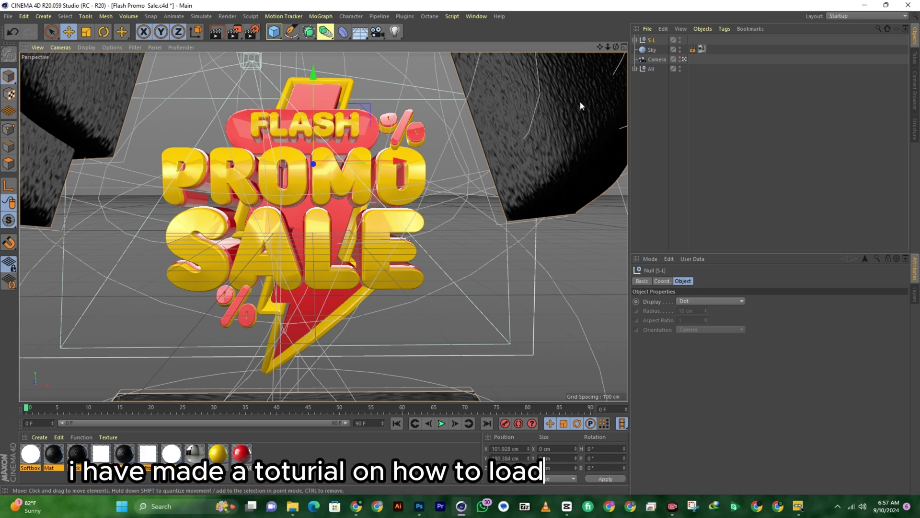
# Render a preview of the lit sign, dismissing the Asset Error.
pyautogui.click(649, 104)
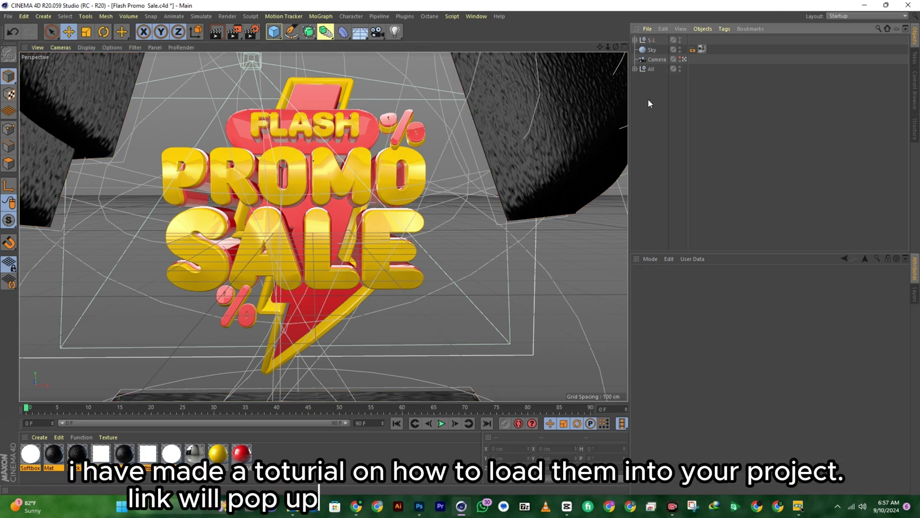
pyautogui.click(218, 32)
pyautogui.click(211, 146)
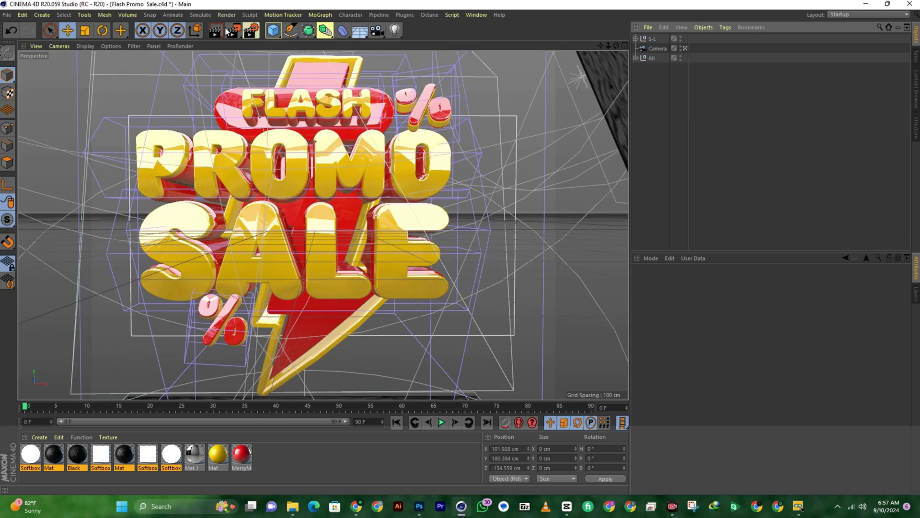
# Set the render output to inches at 300 DPI with 16:9 HDTV film aspect.
pyautogui.click(250, 31)
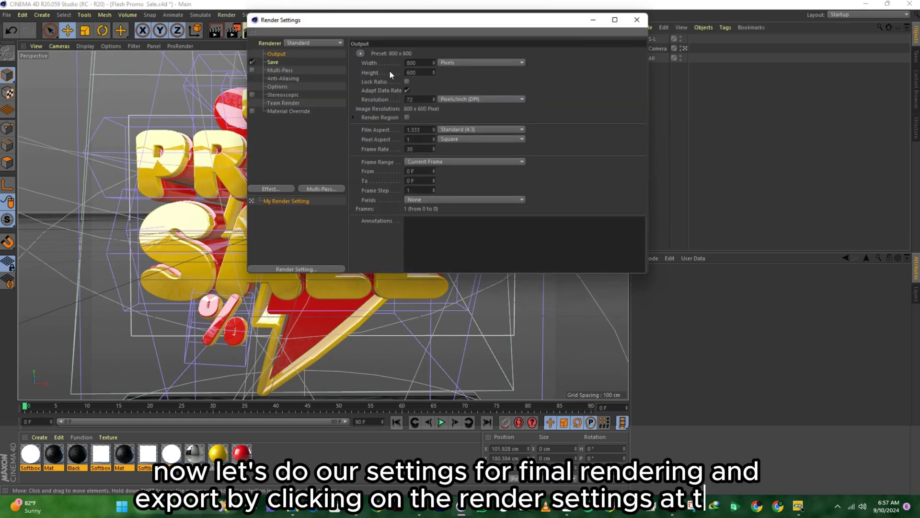
pyautogui.click(442, 62)
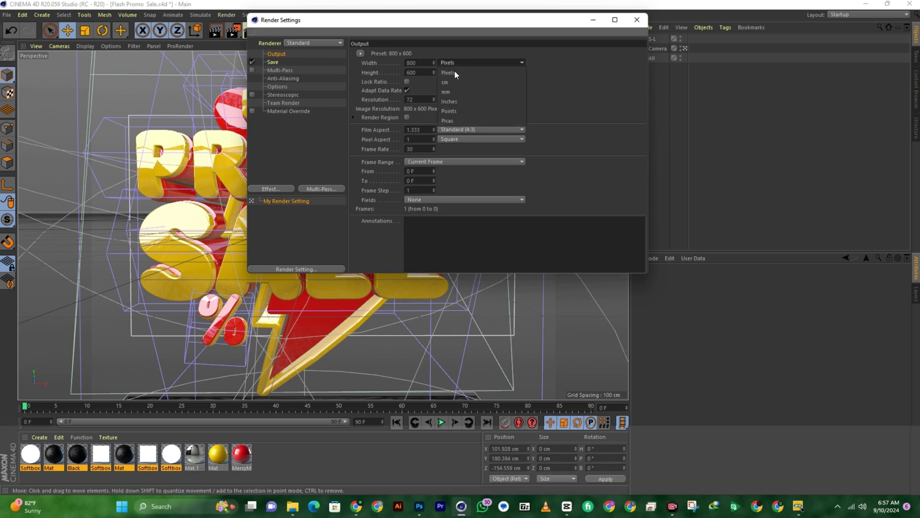
pyautogui.click(456, 101)
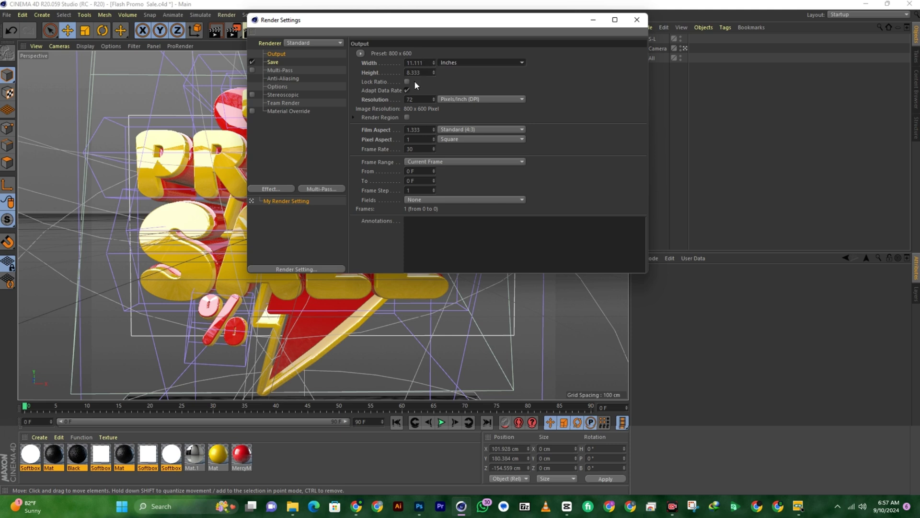
pyautogui.doubleClick(419, 98)
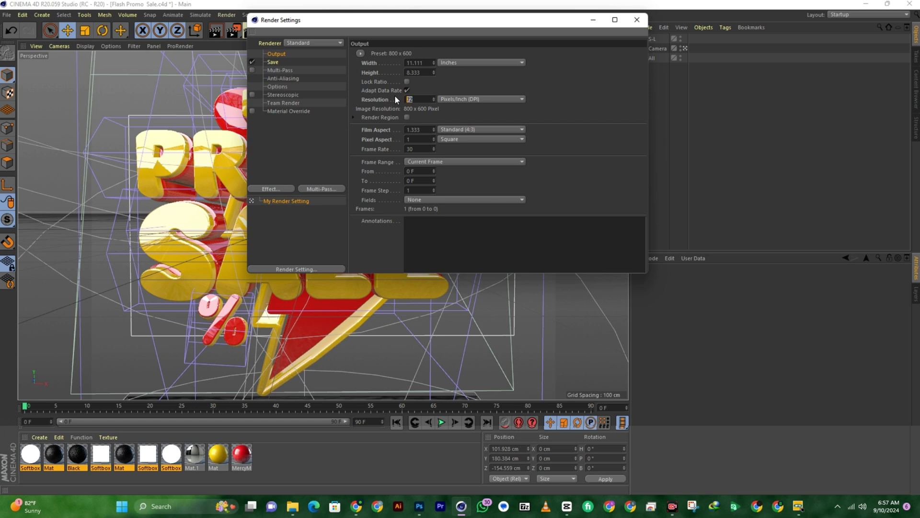
pyautogui.write('300')
pyautogui.press('Return')
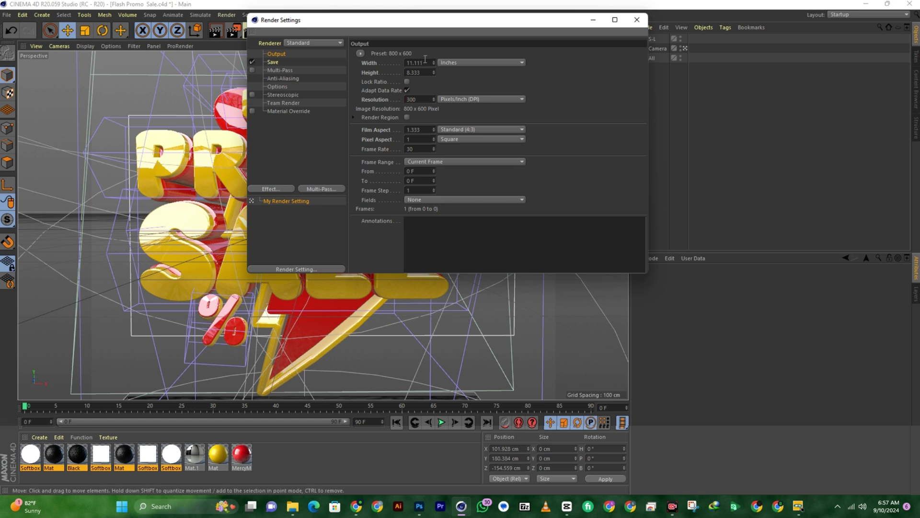
pyautogui.click(453, 139)
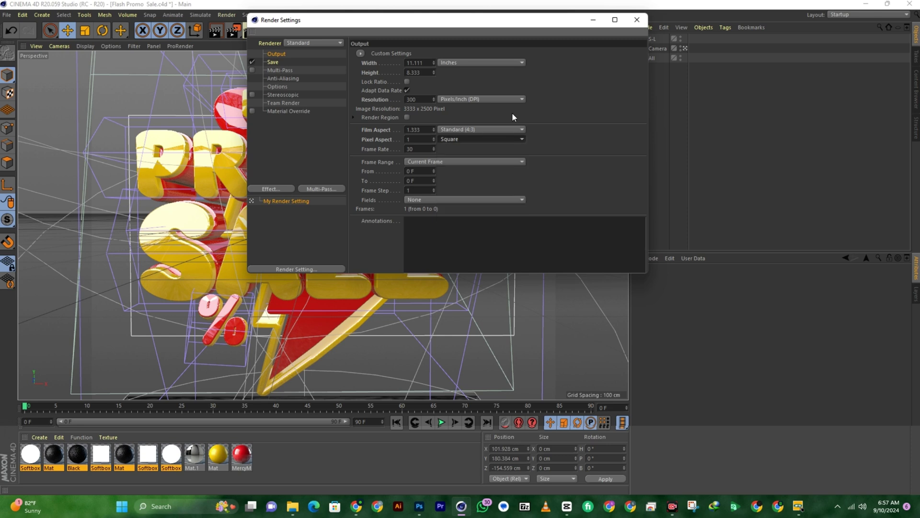
pyautogui.click(485, 130)
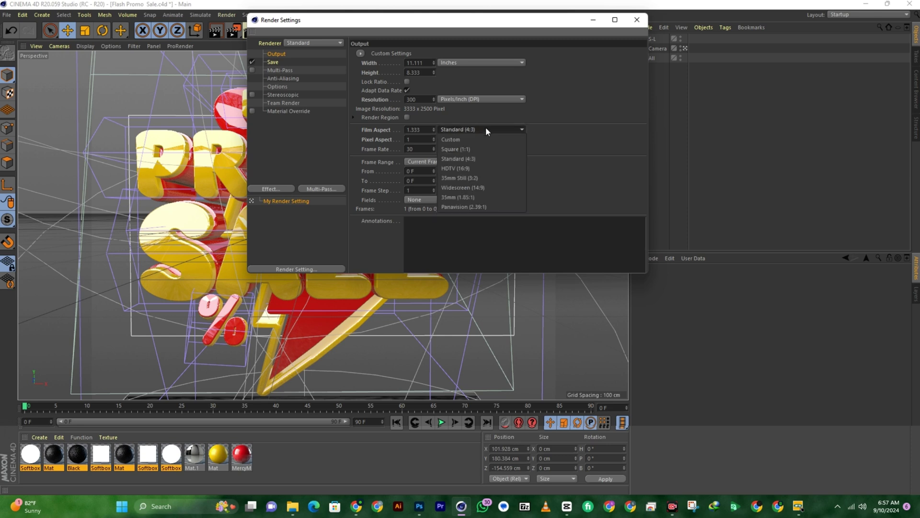
pyautogui.click(473, 168)
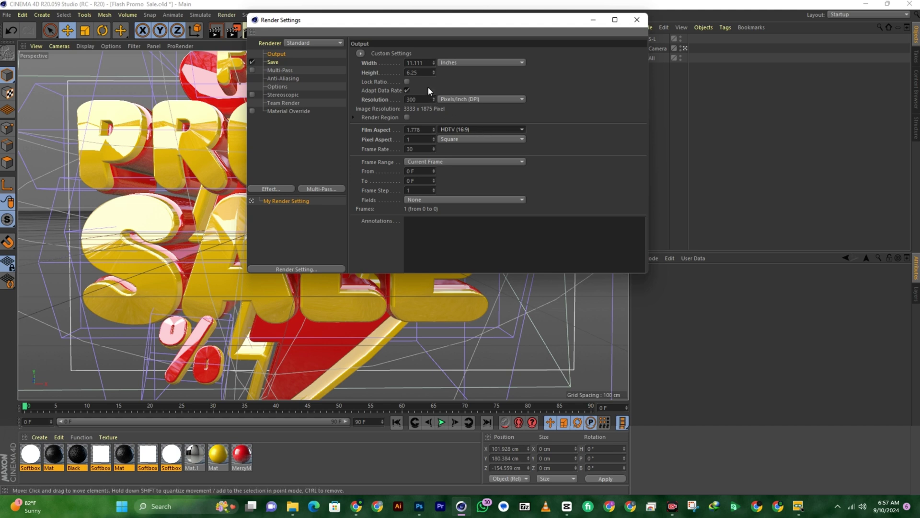
# Save the render as PNG with an alpha channel for transparency.
pyautogui.click(273, 63)
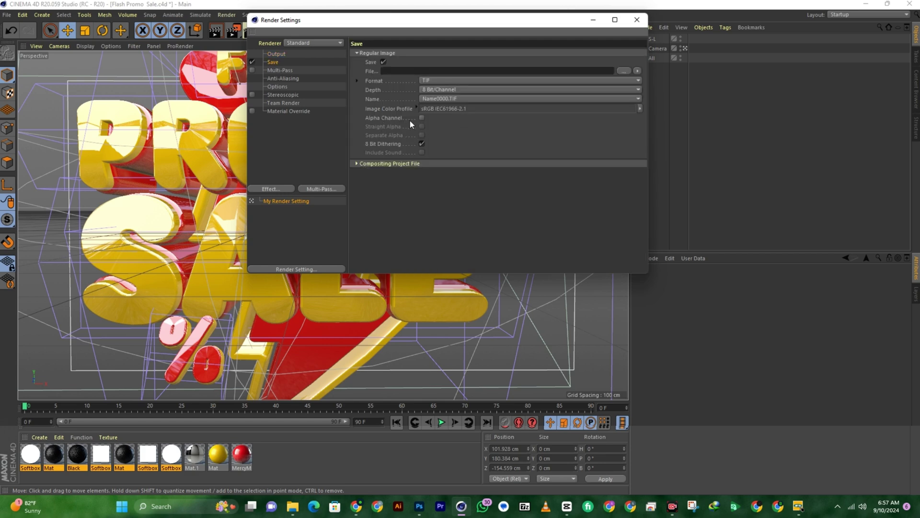
pyautogui.click(422, 117)
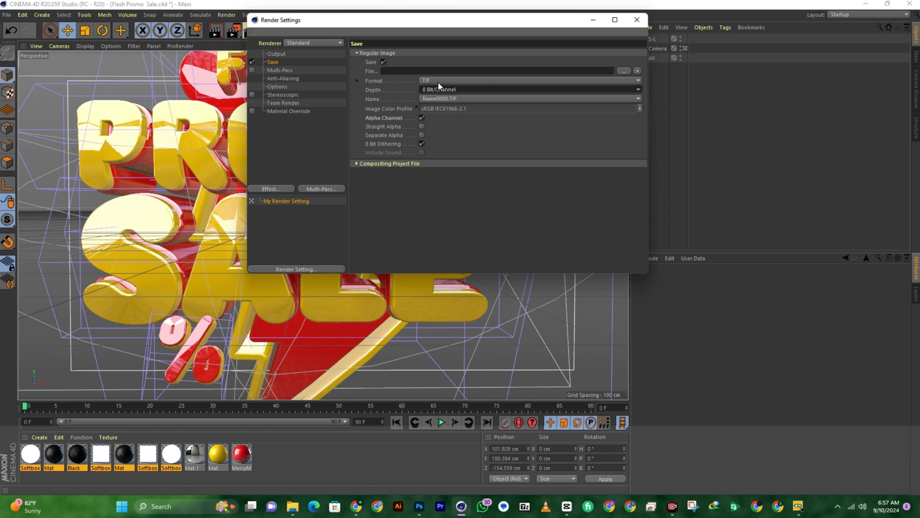
pyautogui.click(438, 81)
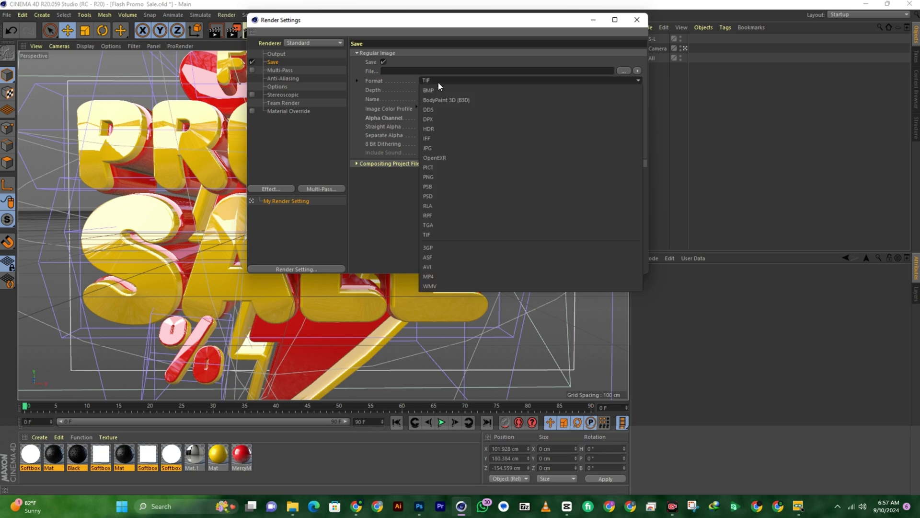
pyautogui.click(438, 177)
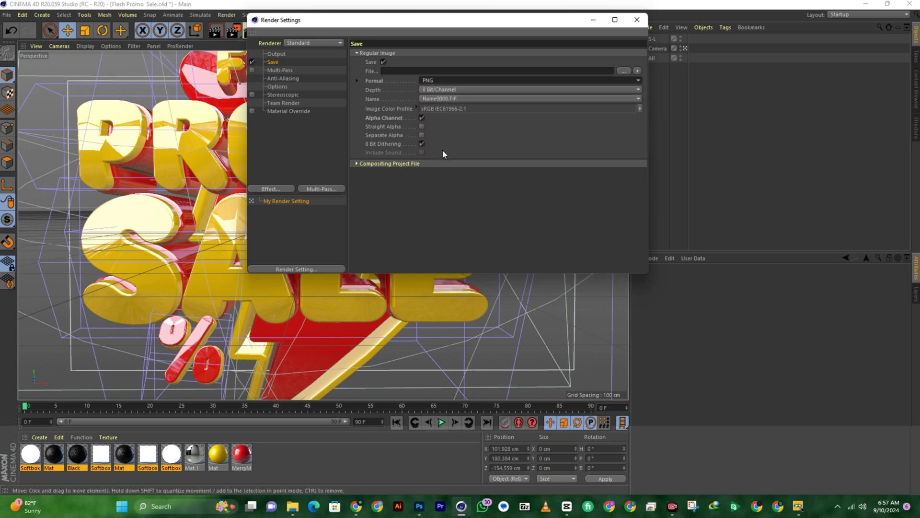
pyautogui.click(623, 71)
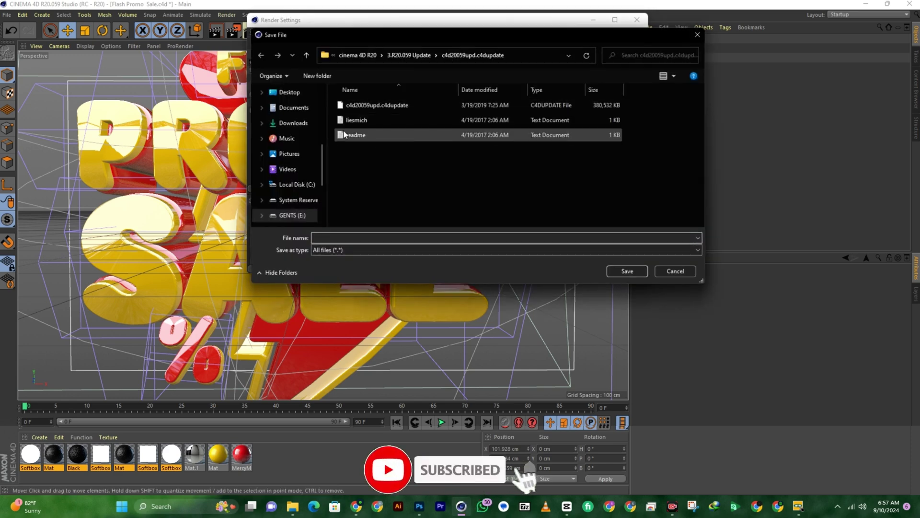
# Set the render save path to 'Flash Promo Sale' in the png final folder.
pyautogui.scroll(2, 292, 131)
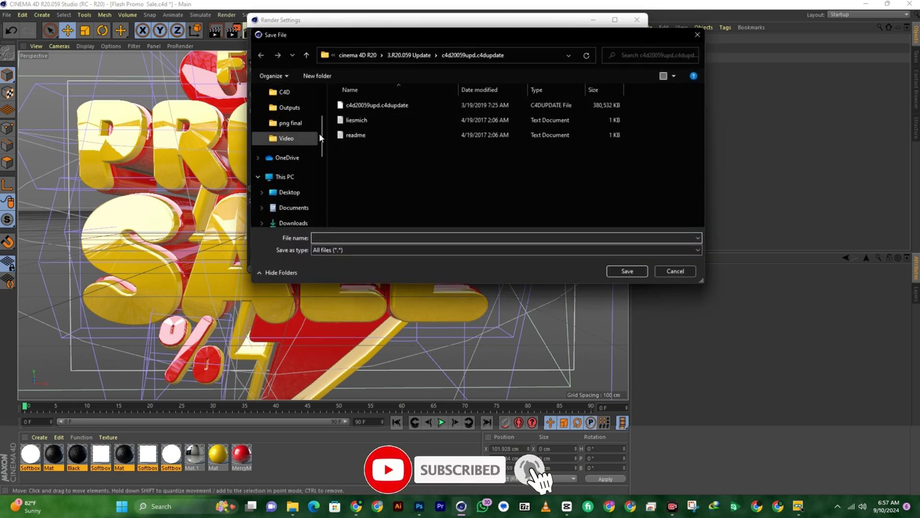
pyautogui.click(293, 123)
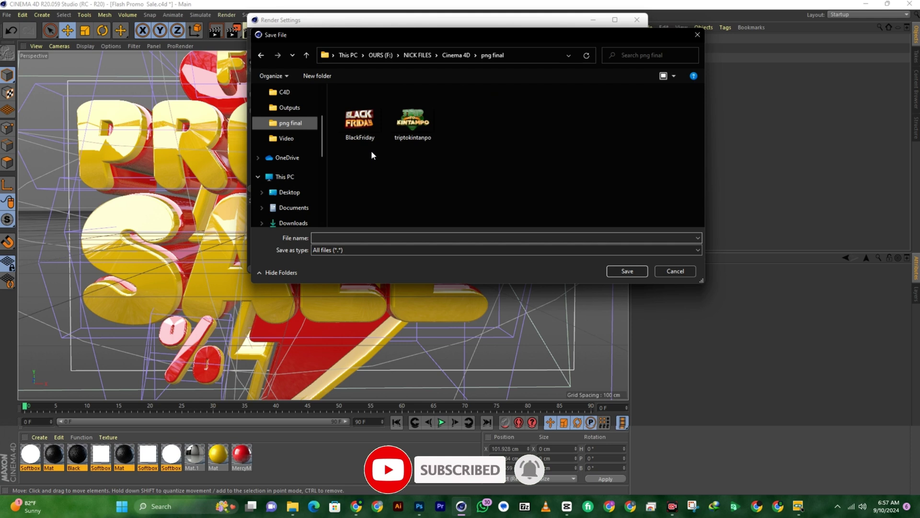
pyautogui.click(347, 236)
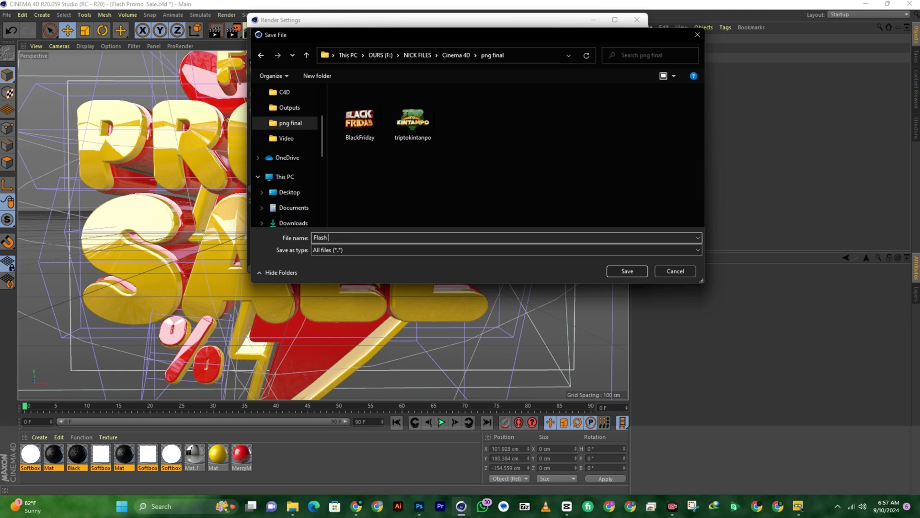
pyautogui.write('Flash Pro')
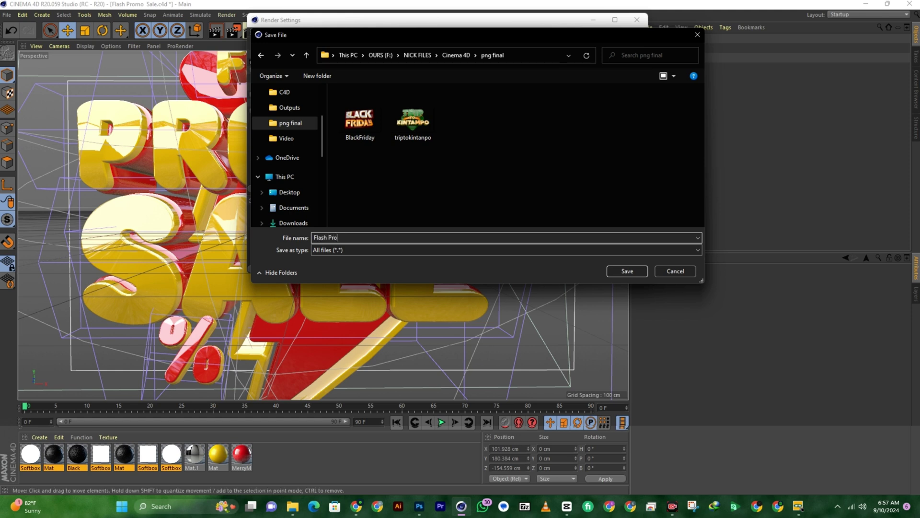
pyautogui.write('mo Sale')
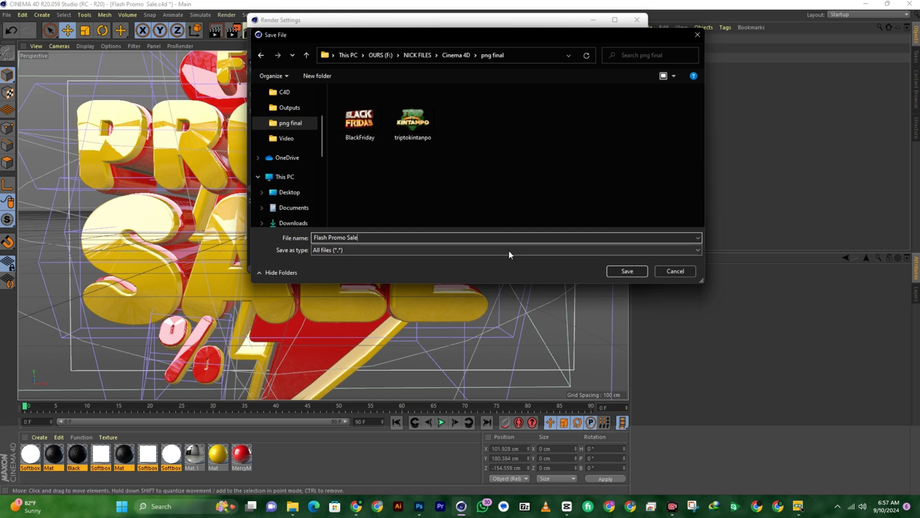
pyautogui.click(642, 271)
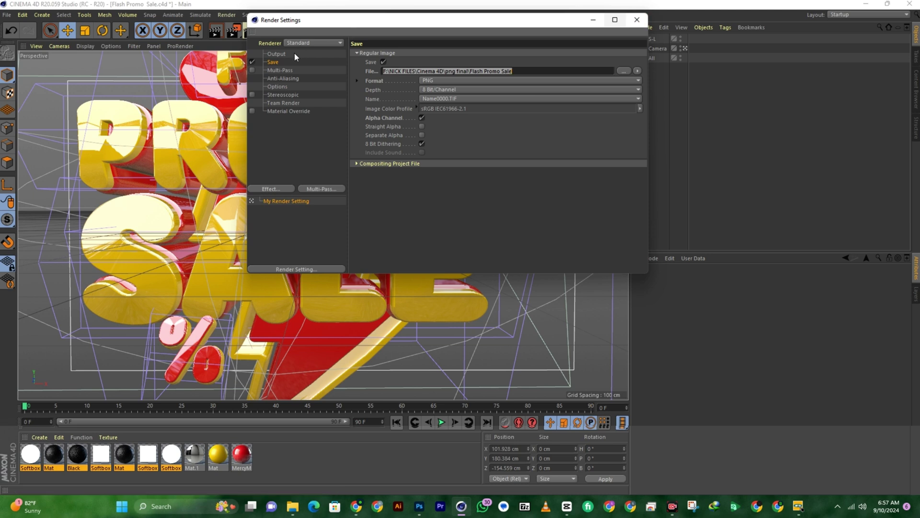
pyautogui.click(278, 53)
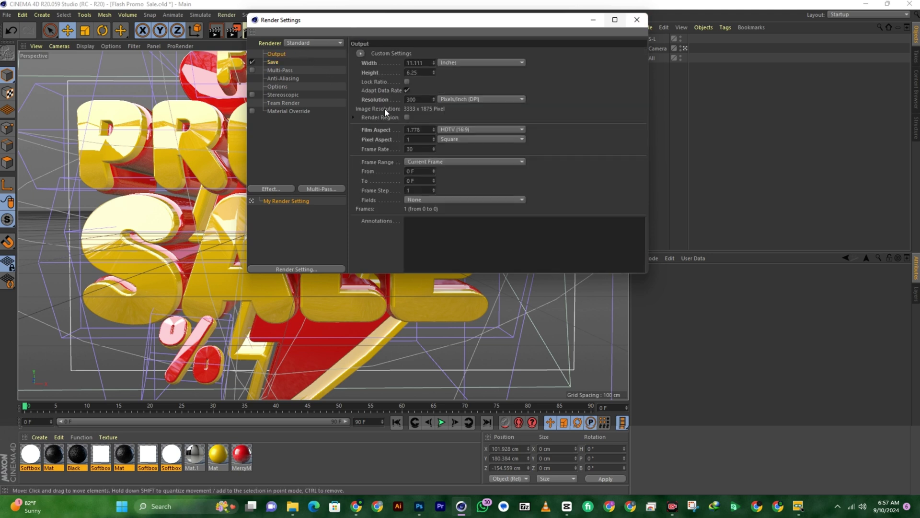
# Close Render Settings and orbit and zoom the perspective view to frame the promo scene.
pyautogui.click(636, 20)
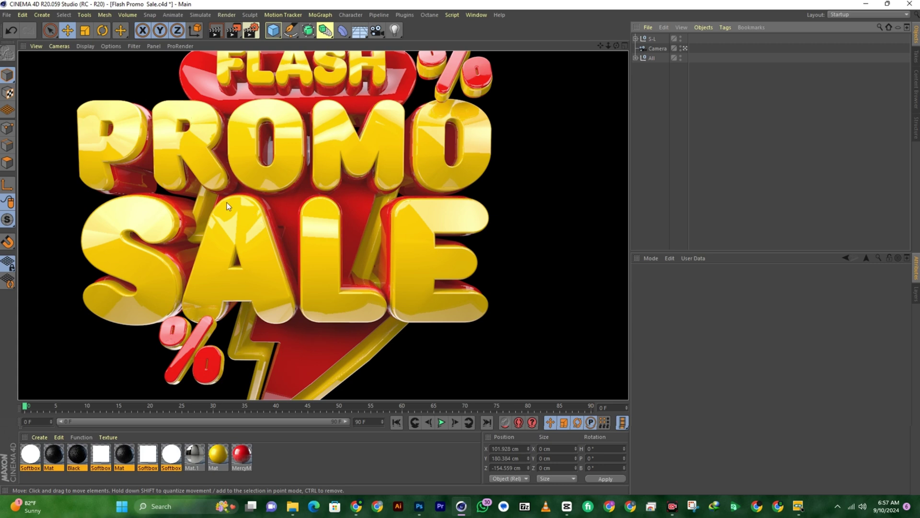
pyautogui.keyDown('alt'); pyautogui.moveTo(222, 202); pyautogui.dragTo(278, 220); pyautogui.keyUp('alt')
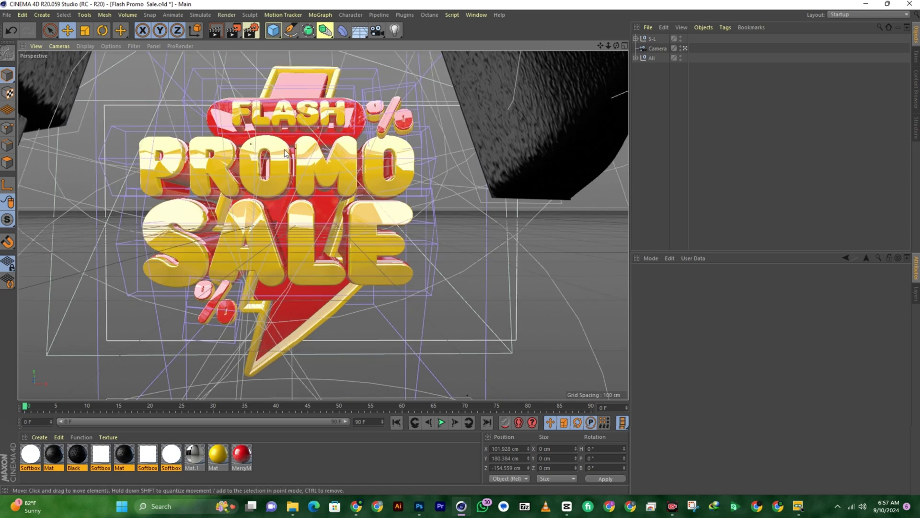
pyautogui.scroll(2, 283, 155)
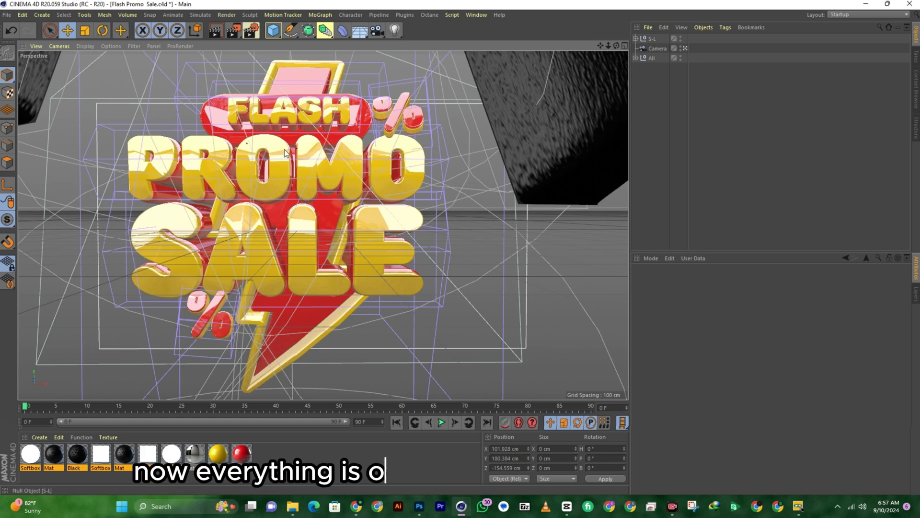
# Render the scene to the Picture Viewer, dismissing the missing-texture warning.
pyautogui.click(227, 34)
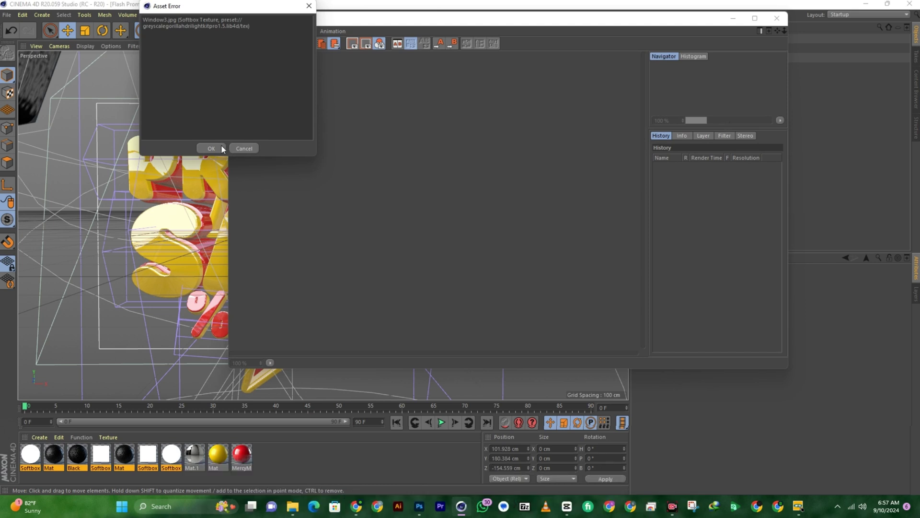
pyautogui.click(211, 148)
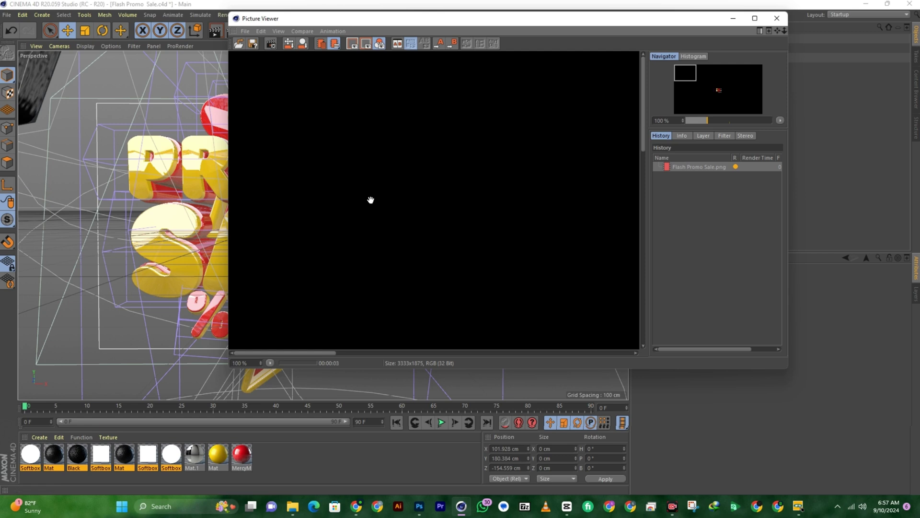
pyautogui.scroll(-5, 370, 200)
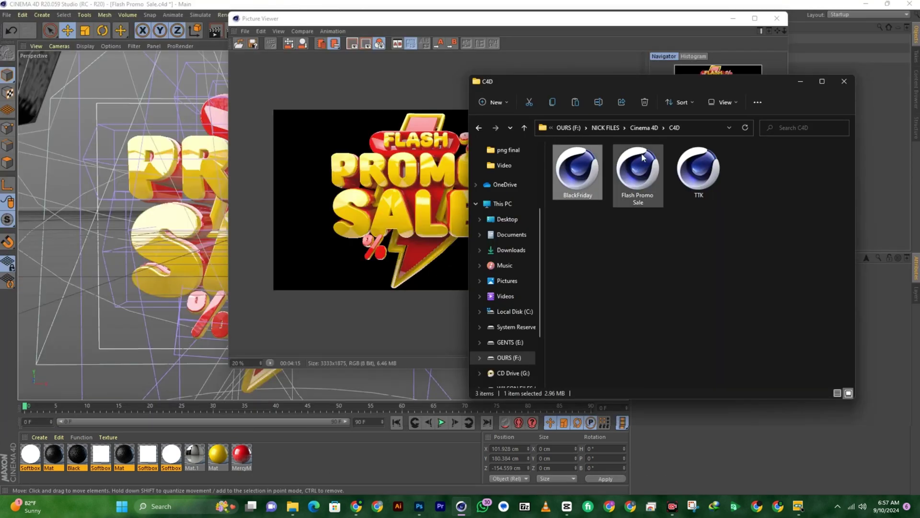
# Browse to the png final folder and select the Flash Promo Sale image.
pyautogui.click(644, 128)
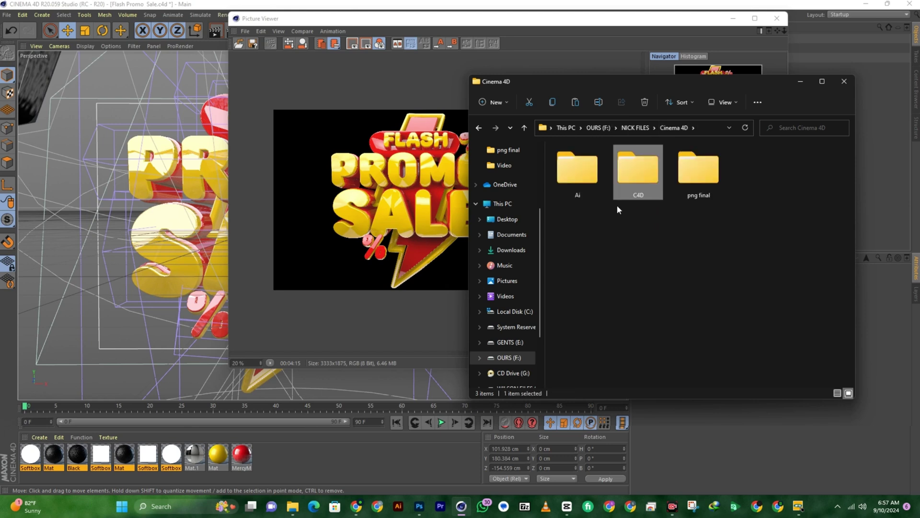
pyautogui.click(692, 177)
pyautogui.doubleClick(692, 177)
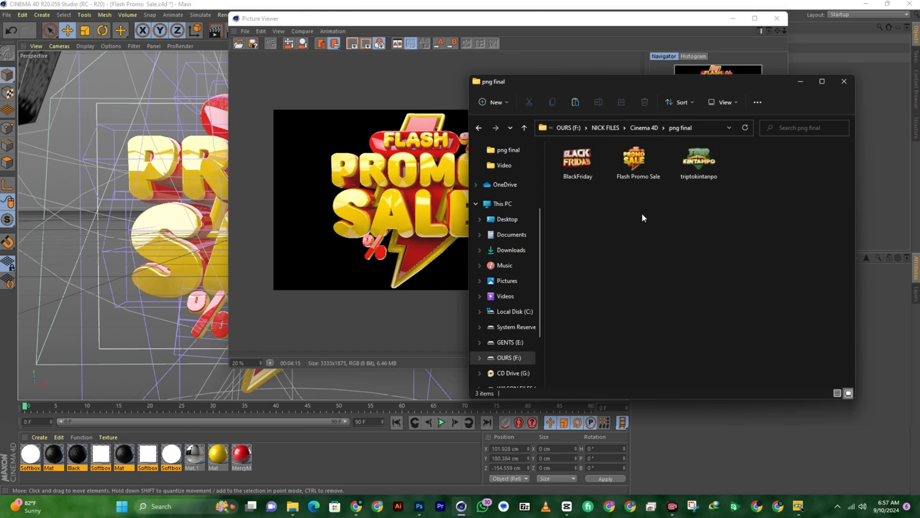
pyautogui.click(633, 160)
# Open Flash Promo Sale.png in Photos, maximize the window, and zoom in and out to inspect it.
pyautogui.doubleClick(633, 161)
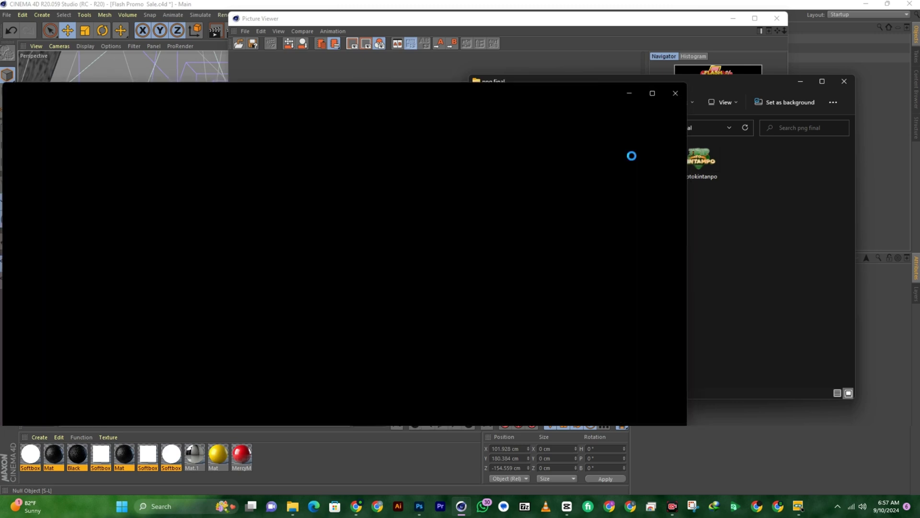
pyautogui.click(652, 94)
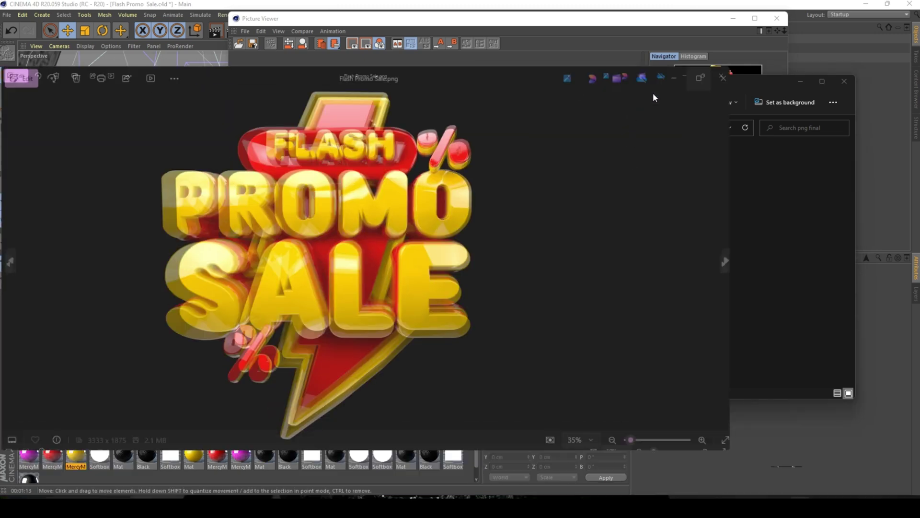
pyautogui.scroll(5, 355, 180)
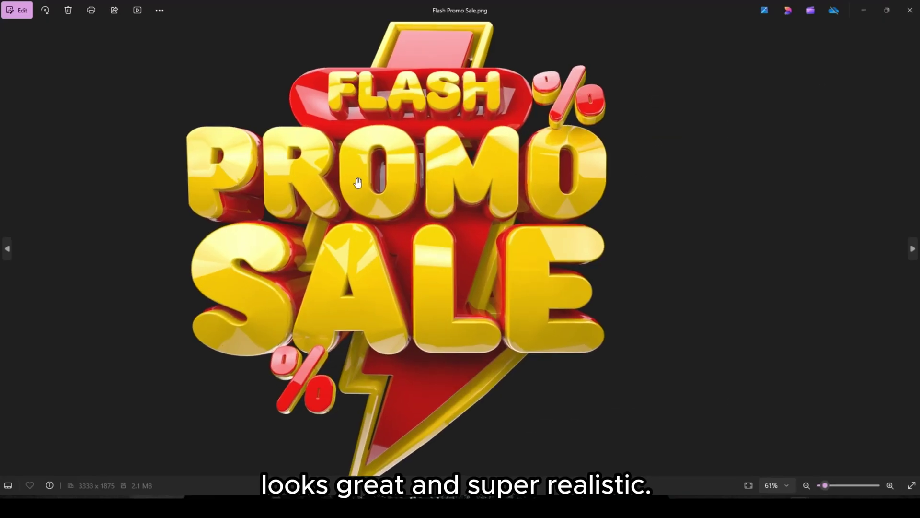
pyautogui.scroll(-5, 418, 179)
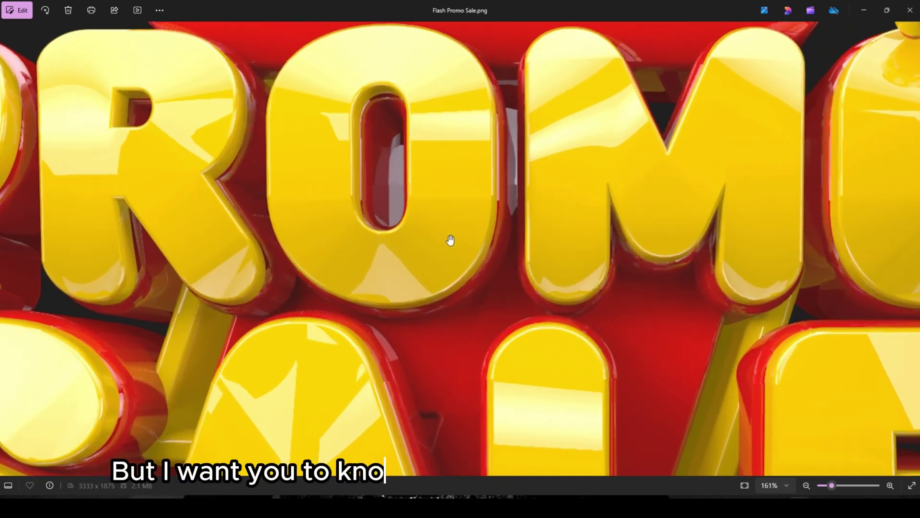
pyautogui.scroll(-2, 458, 247)
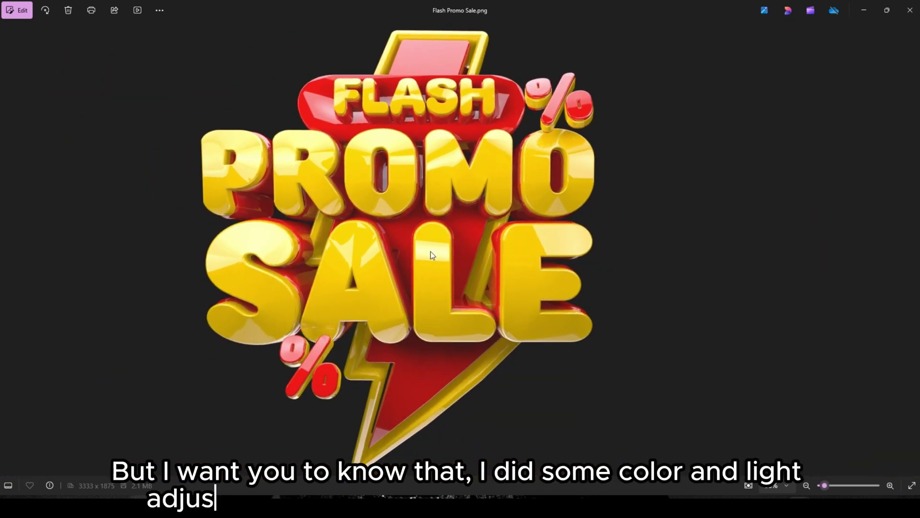
pyautogui.scroll(4, 237, 280)
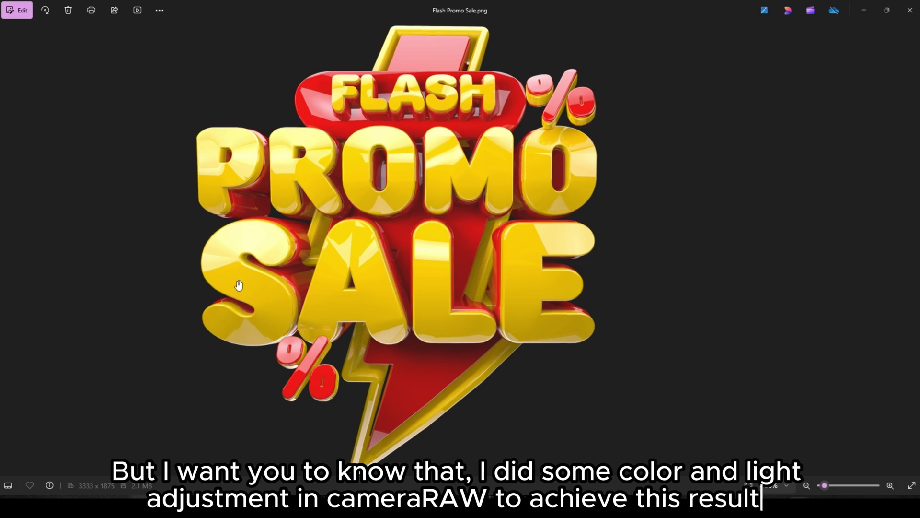
pyautogui.scroll(-2, 238, 285)
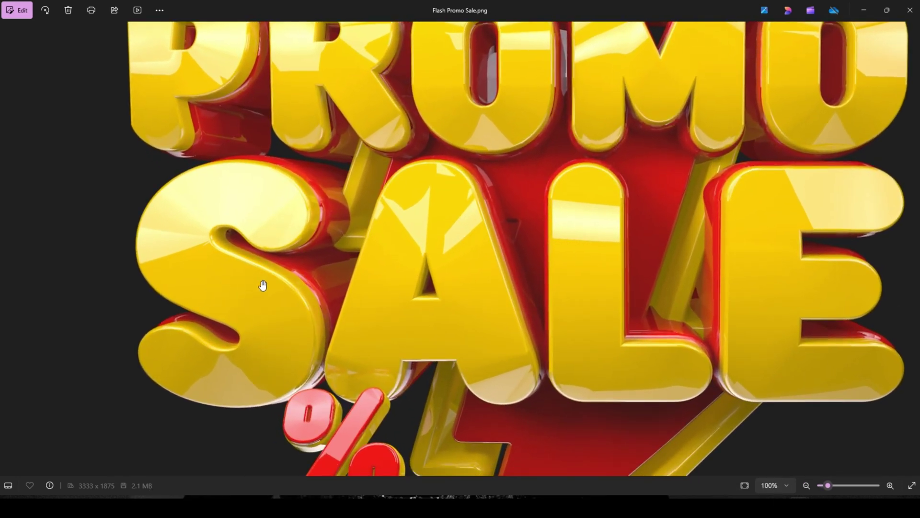